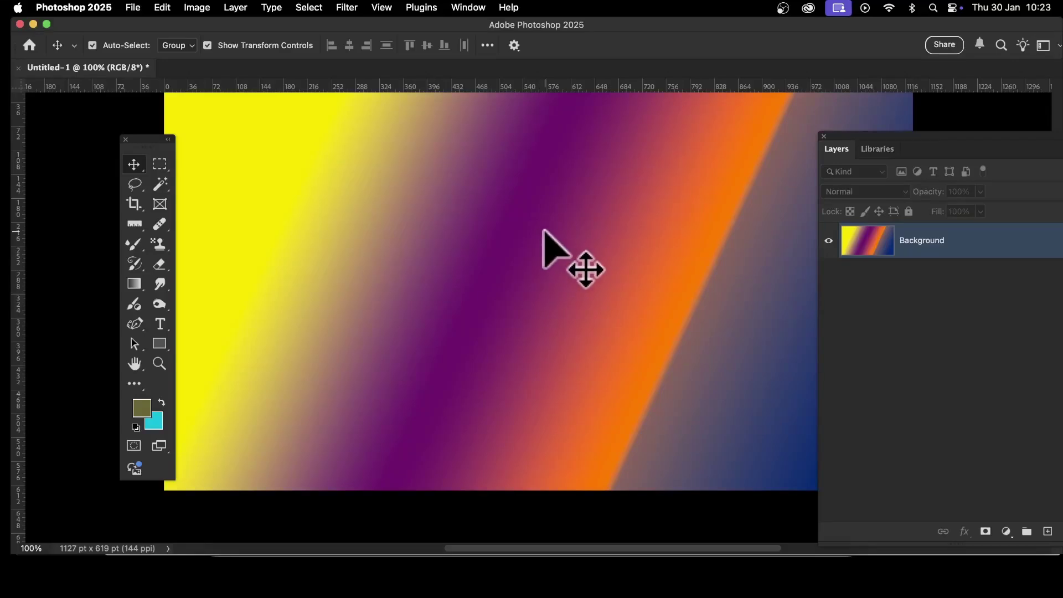
Draw a trial triangle frame with the Frame tool, then undo it.
left_click(160, 210)
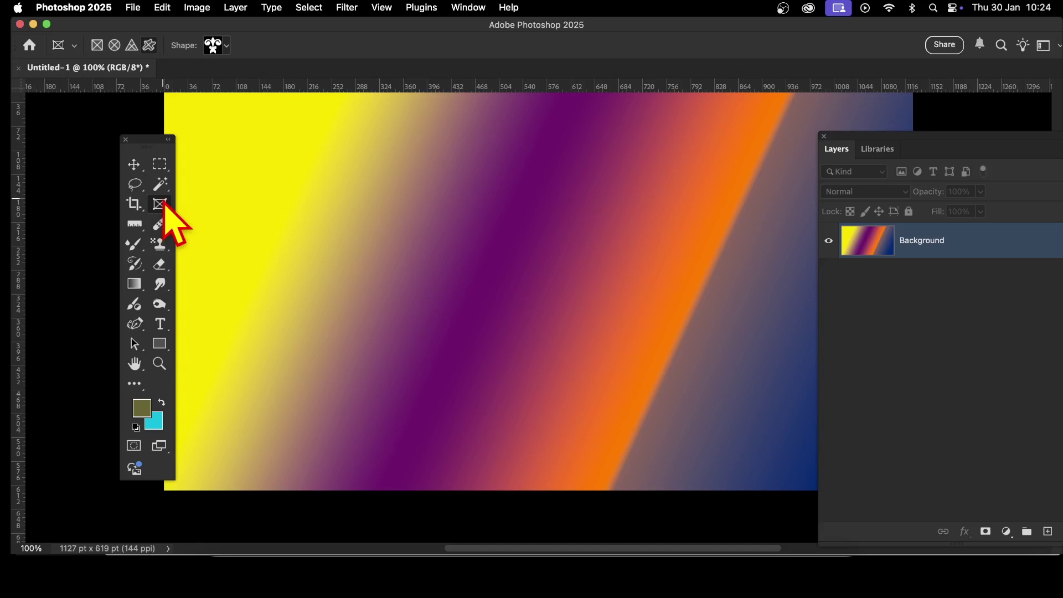
left_click(132, 45)
left_click_drag(338, 147, 591, 436)
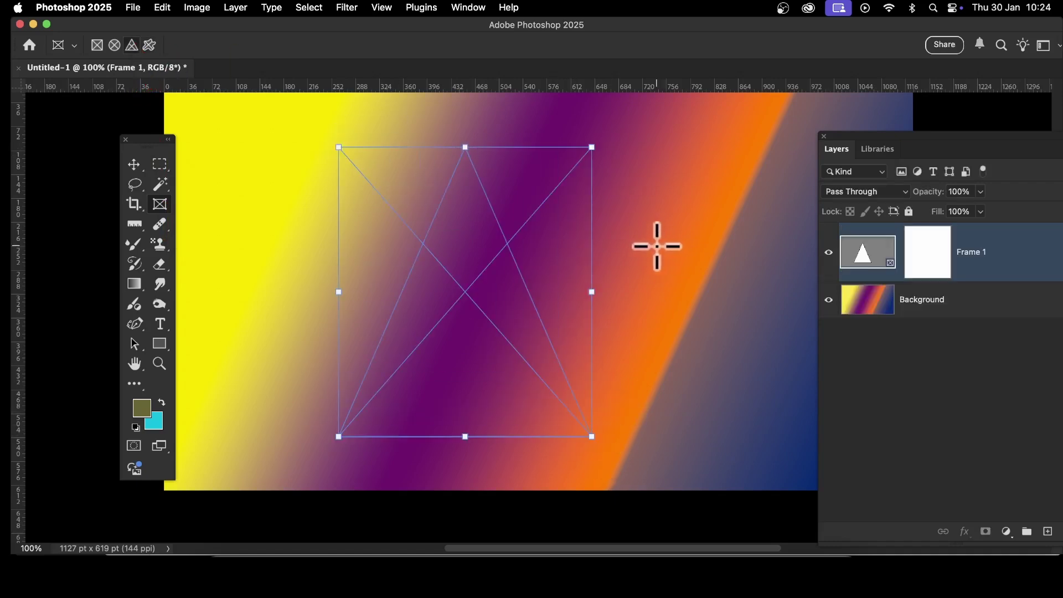
key("super+z")
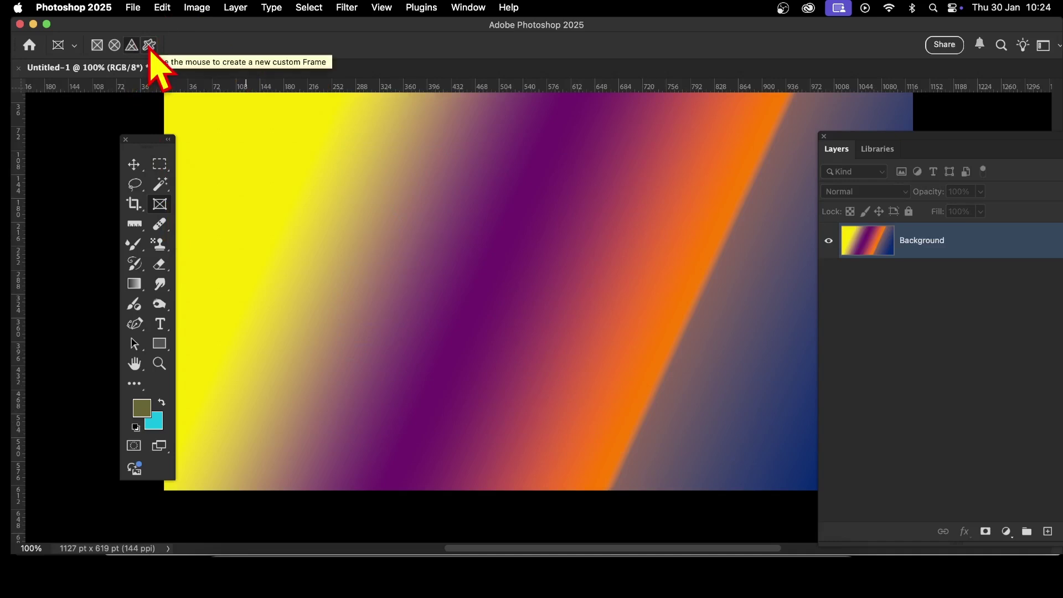
Set the frame shape to a fleur-de-lis from the GX55_Fleur_de_lis_Graphicxtras 2 set.
left_click(149, 46)
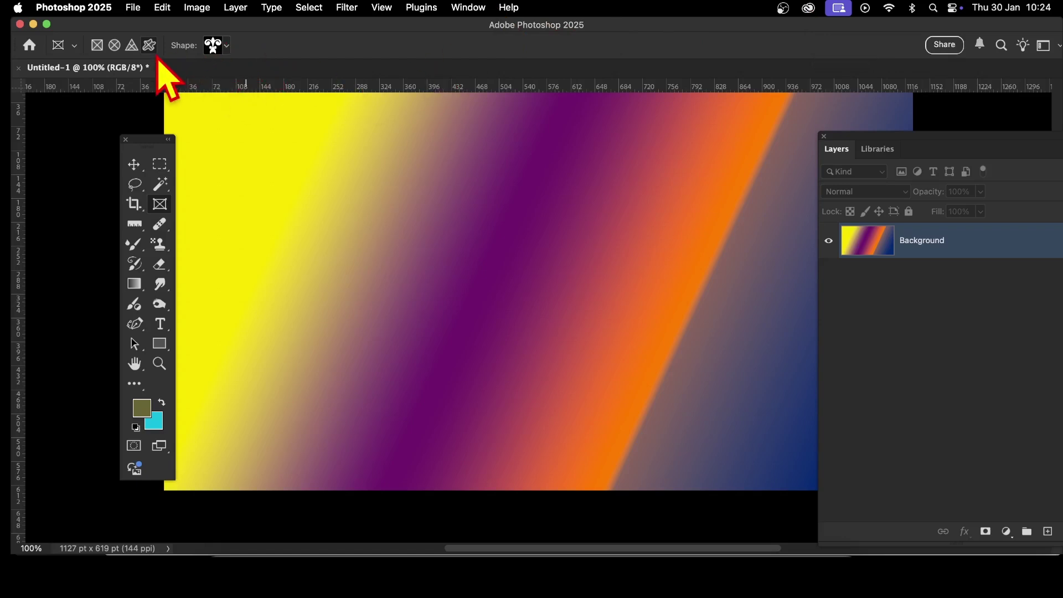
left_click(223, 47)
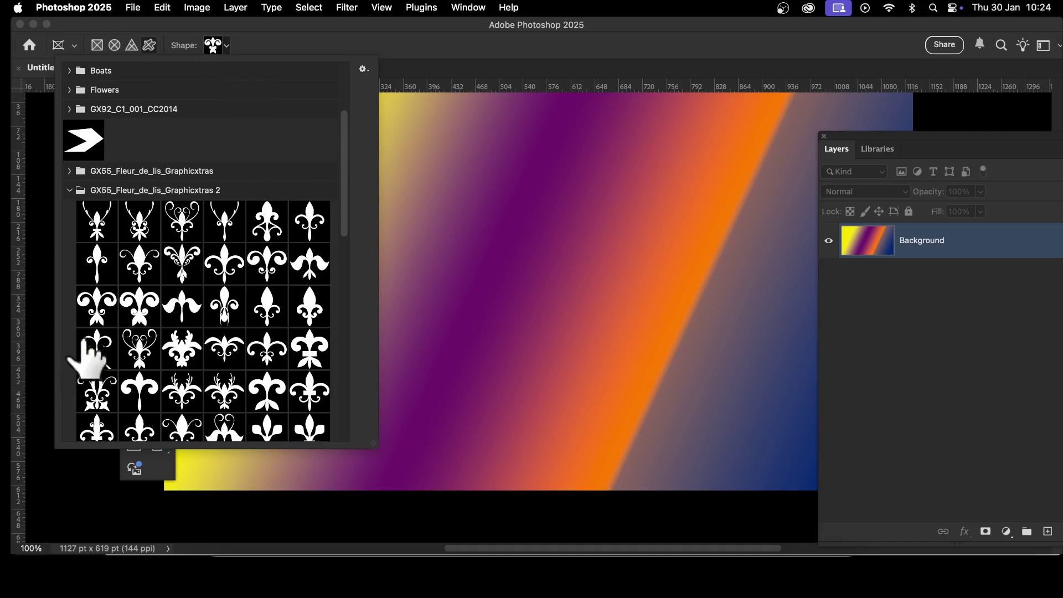
left_click(94, 299)
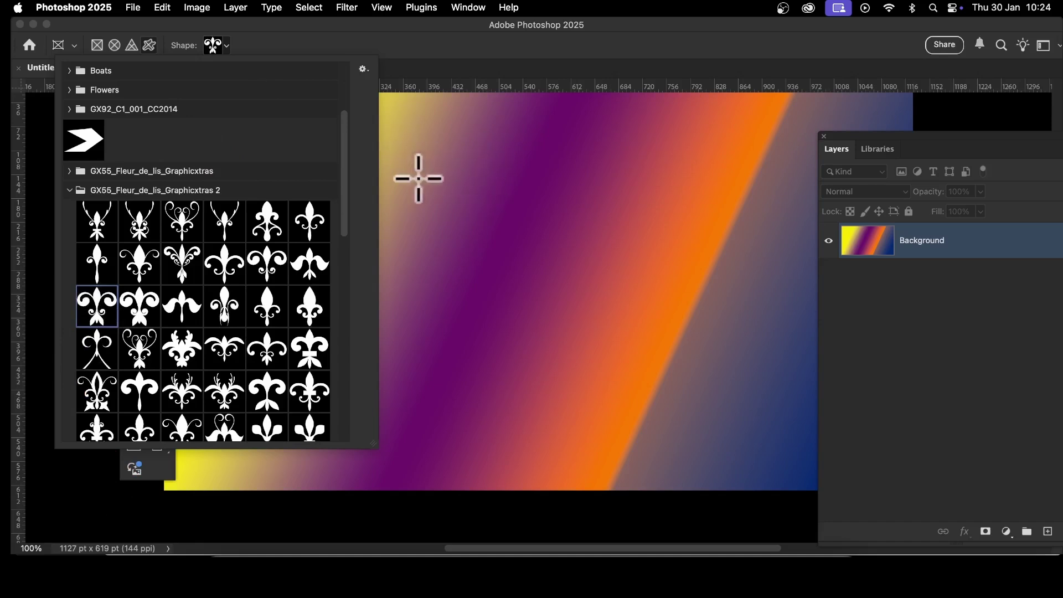
Draw a roughly 445 pt fleur-de-lis frame, Frame 1, in the canvas centre.
left_click_drag(398, 158, 697, 463)
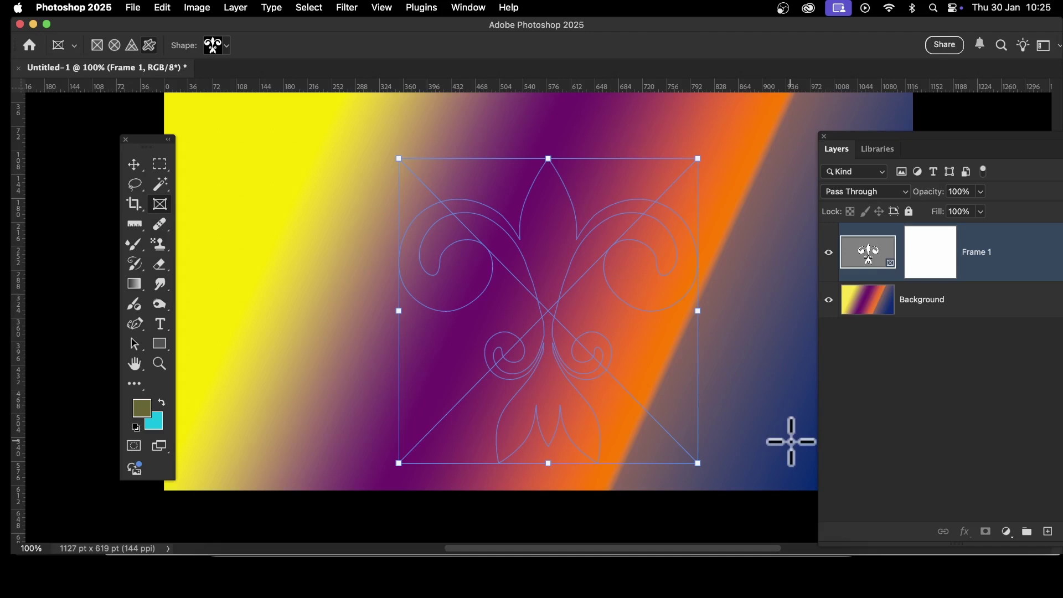
Place the London library's Light trails double-decker bus photo into the fleur-de-lis frame.
left_click(878, 151)
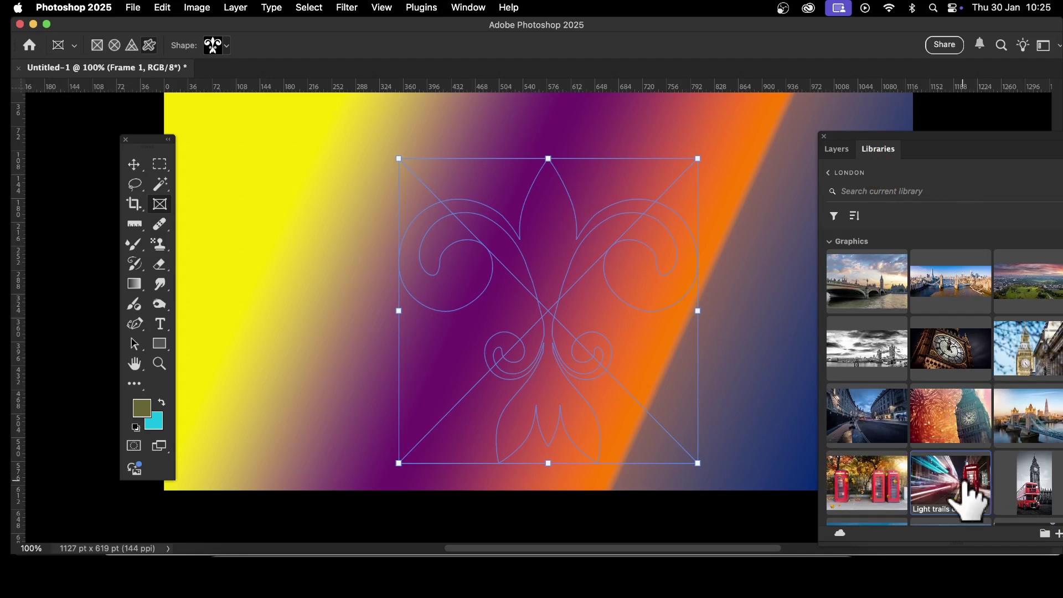
left_click_drag(963, 489, 542, 222)
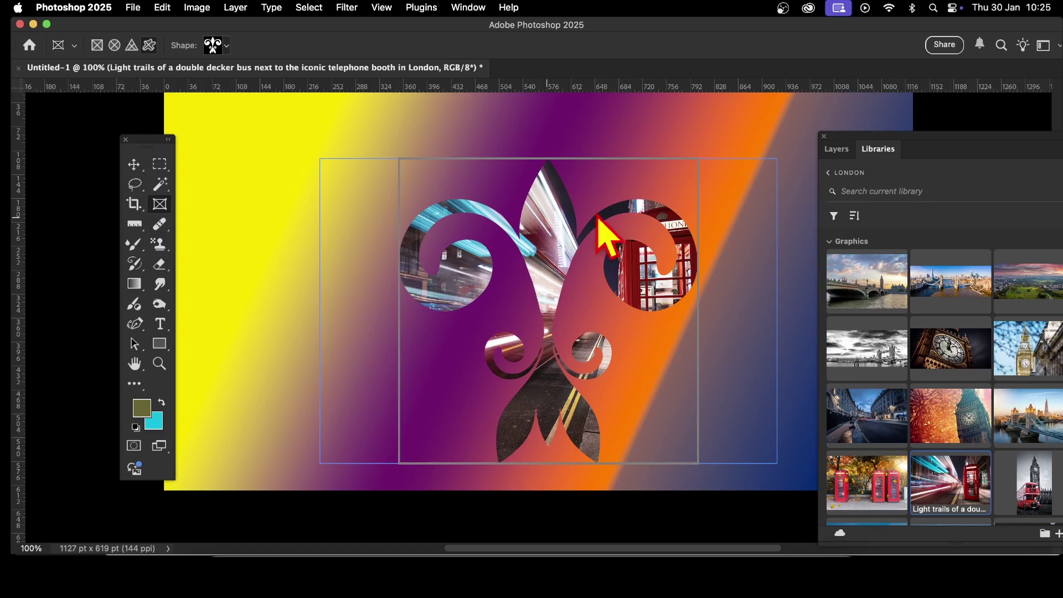
left_click(835, 149)
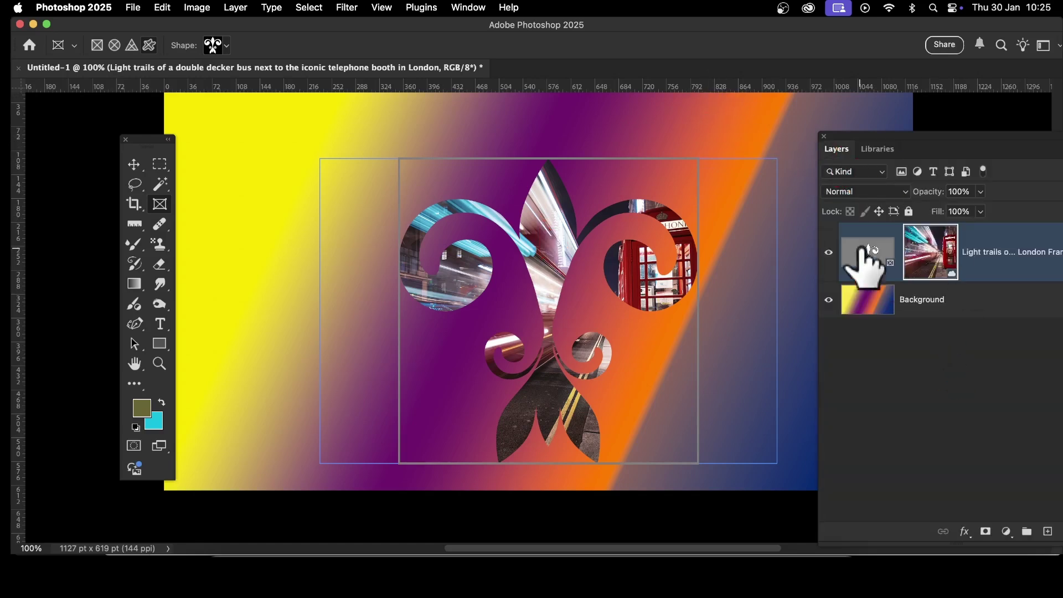
Centre the telephone booth in the frame and scale the light-trails photo to 70.16%.
left_click_drag(921, 138, 866, 120)
left_click(134, 165)
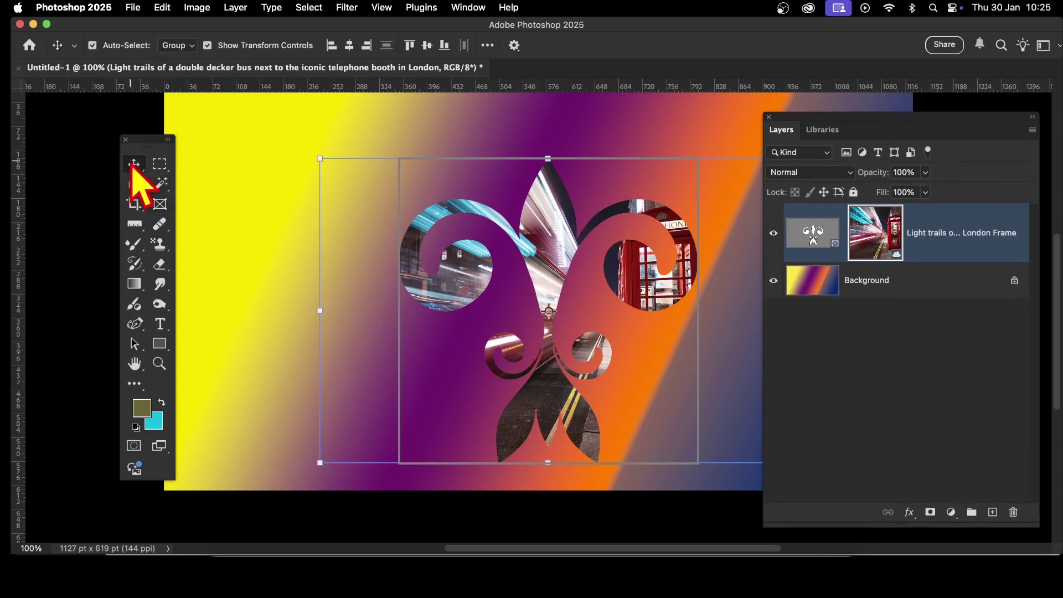
left_click_drag(550, 304, 561, 335)
left_click_drag(551, 257, 472, 195)
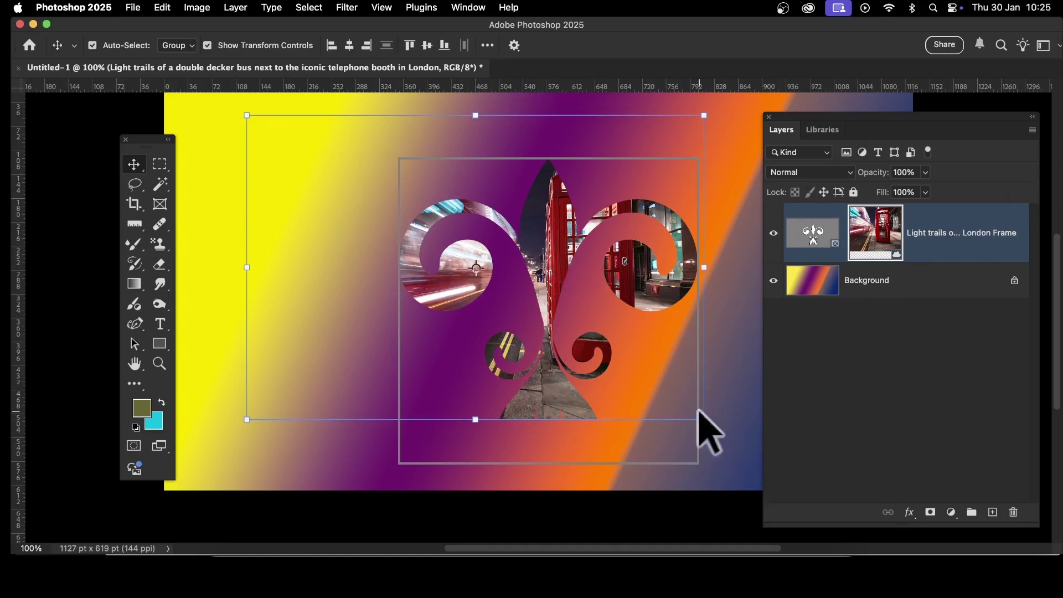
left_click_drag(703, 419, 824, 500)
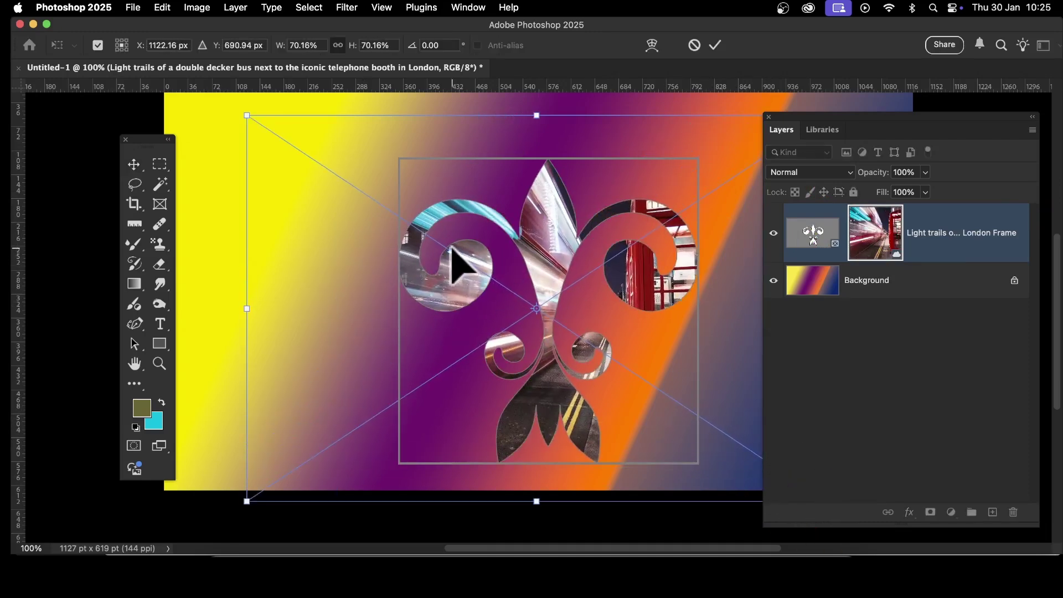
left_click(715, 46)
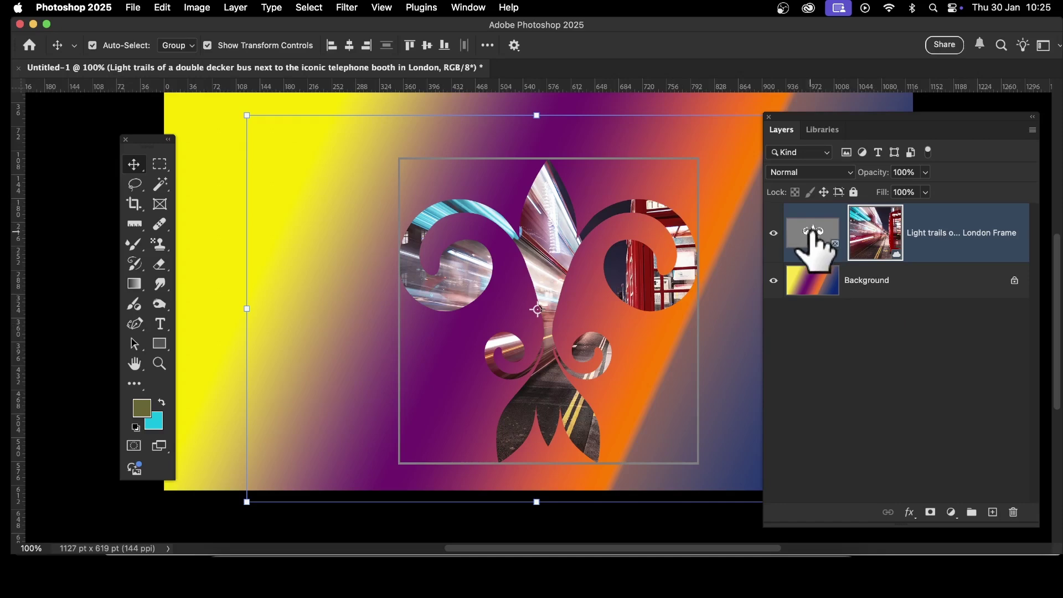
Shrink the fleur-de-lis frame slightly and move it up and to the left.
left_click(809, 235)
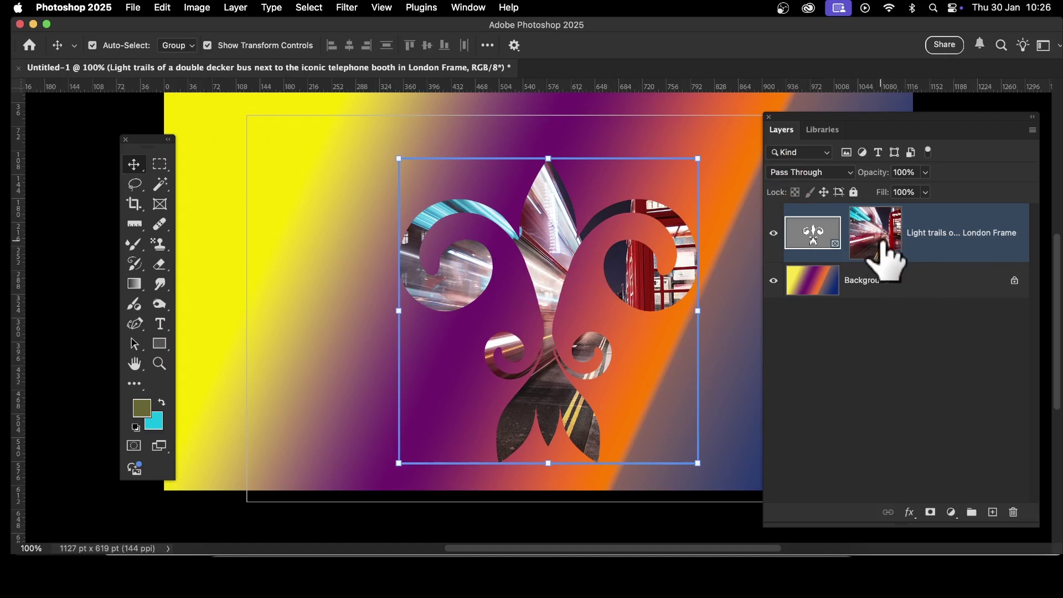
left_click_drag(397, 158, 407, 185)
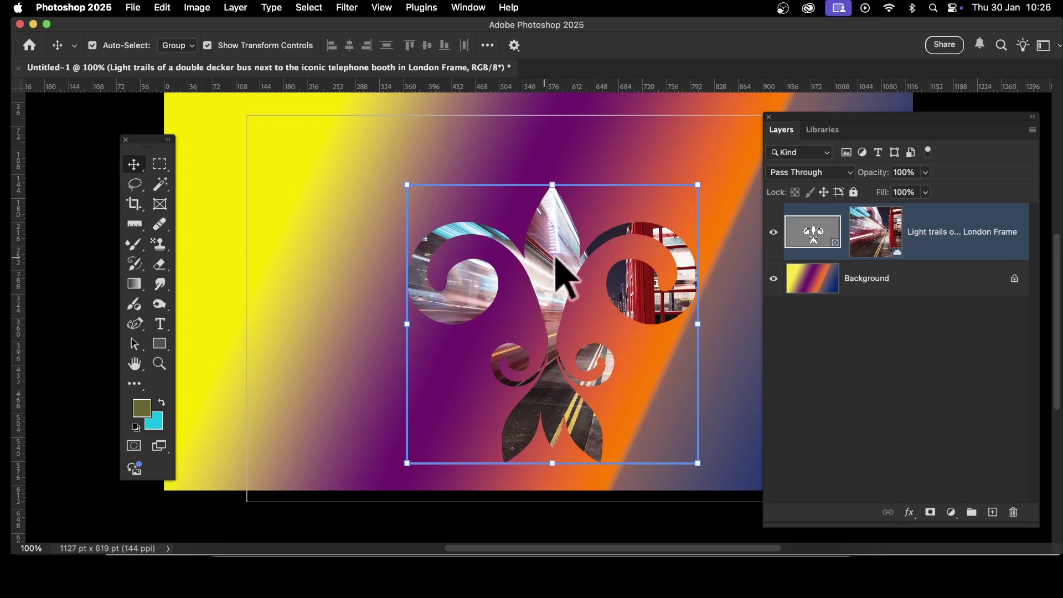
left_click_drag(514, 186, 410, 253)
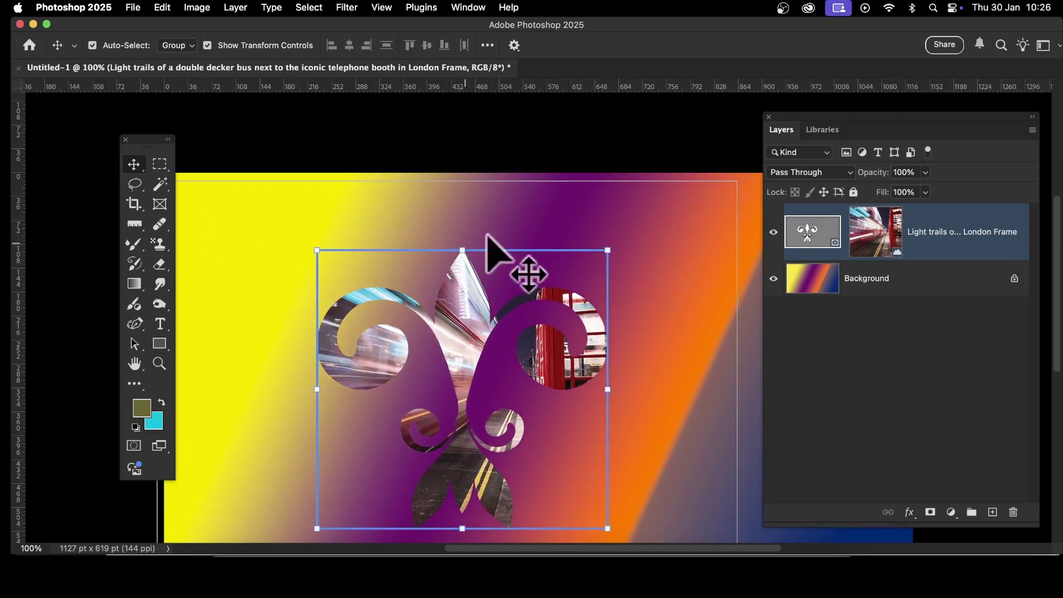
Swap in the Smiling girl walking in London photo, shifted up-left and scaled to 35.40%.
scroll(612, 308, "down", 1)
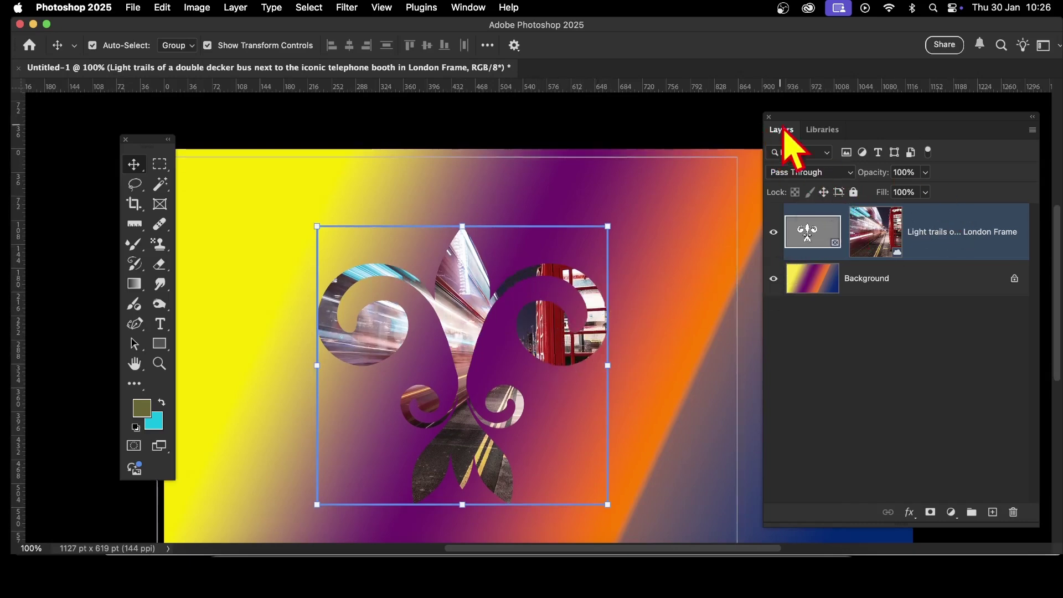
left_click(822, 129)
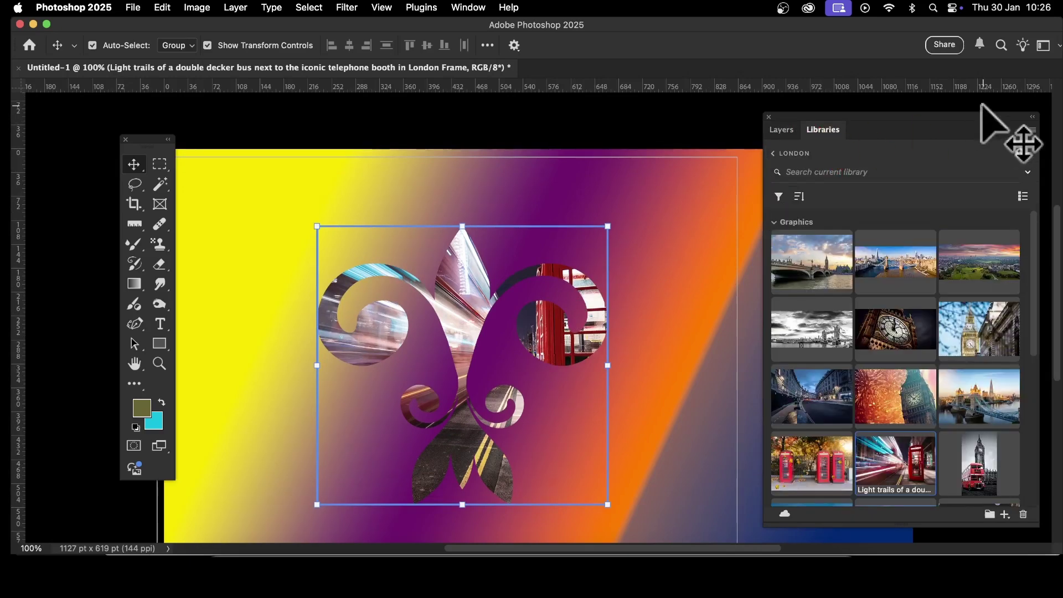
scroll(948, 365, "down", 5)
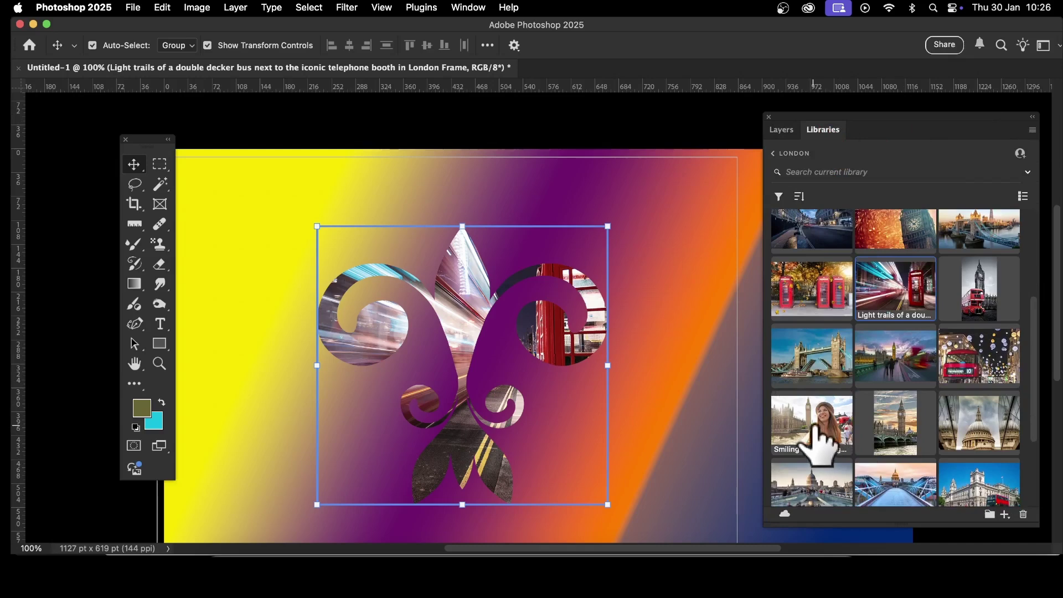
left_click_drag(820, 437, 415, 306)
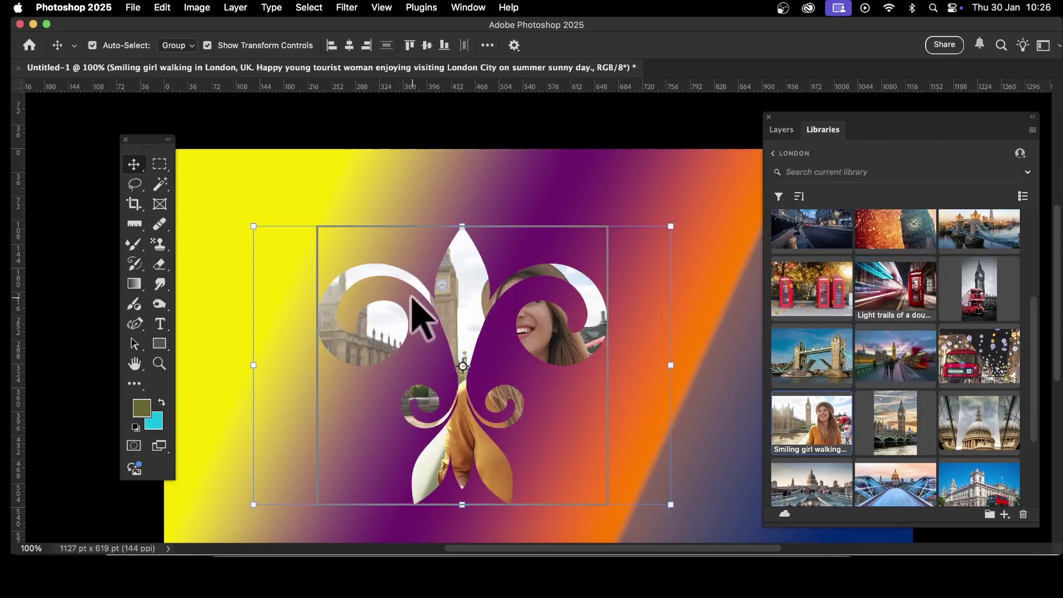
left_click_drag(474, 320, 370, 250)
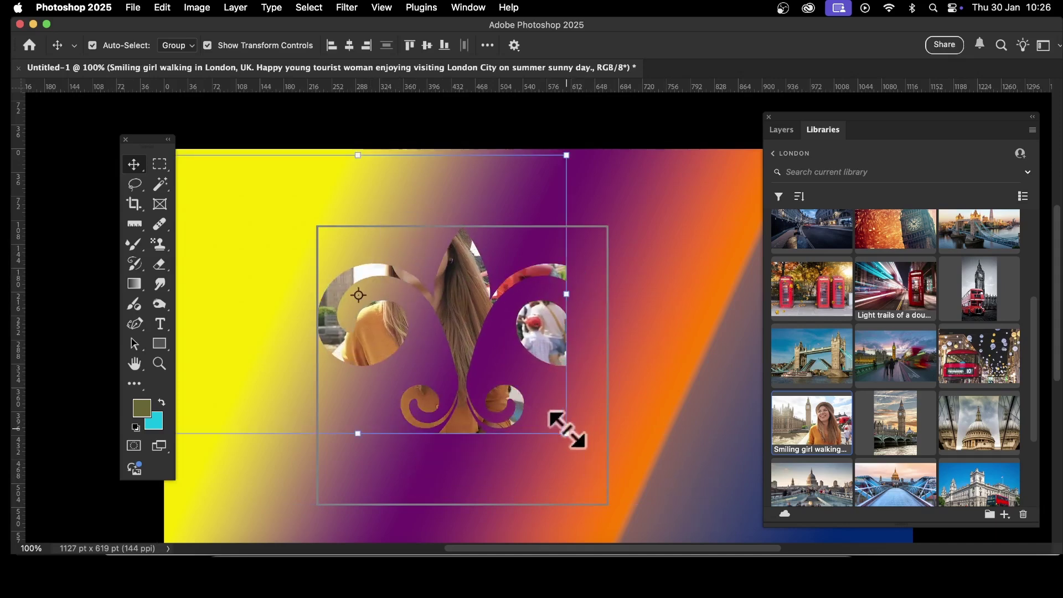
left_click_drag(566, 431, 677, 526)
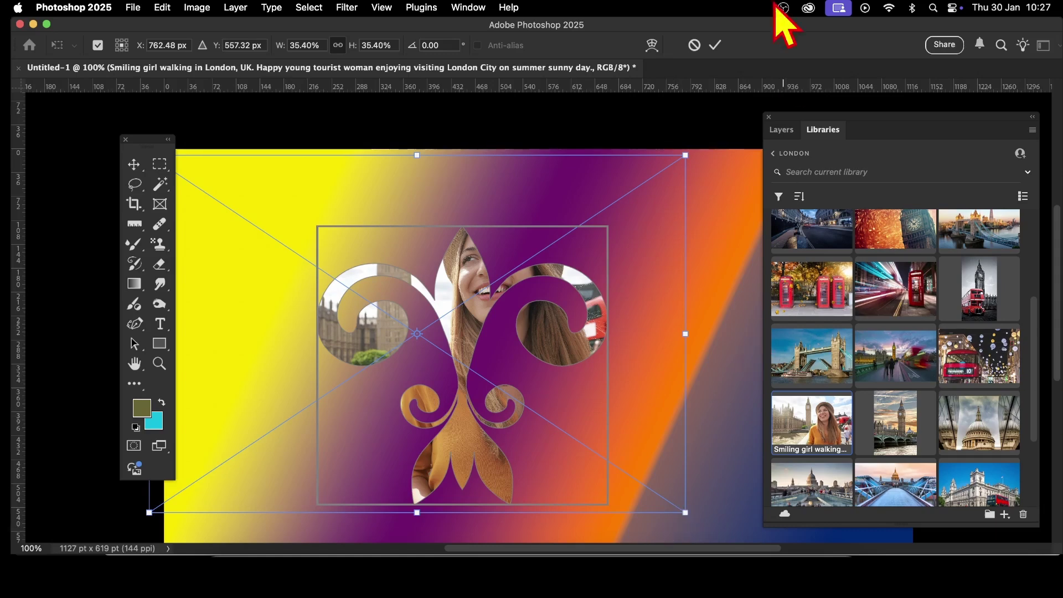
left_click(715, 45)
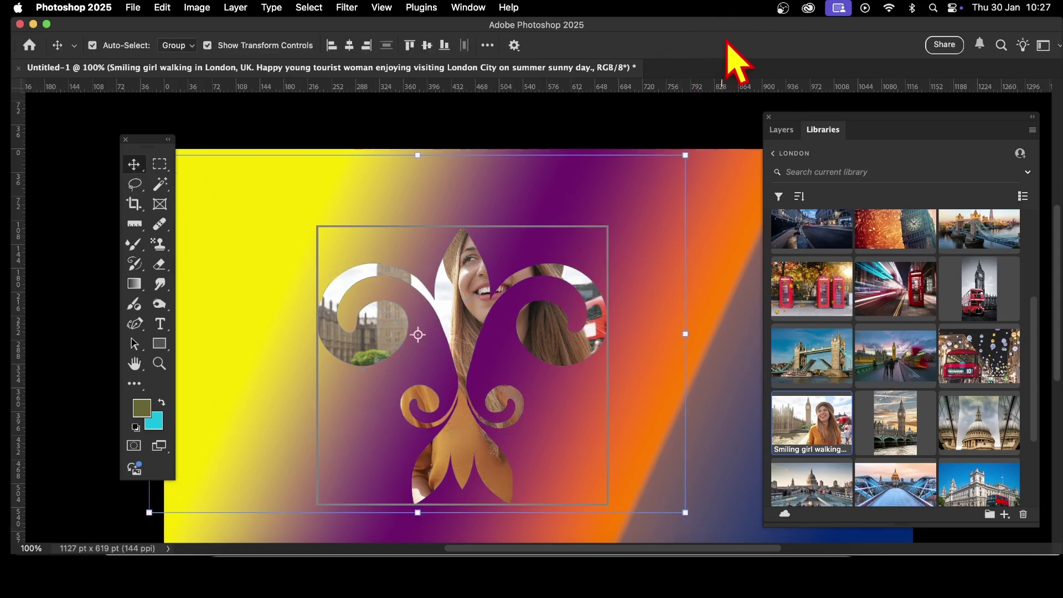
Pick a neighbouring fleur-de-lis shape in the Frame tool's shape list.
left_click(160, 205)
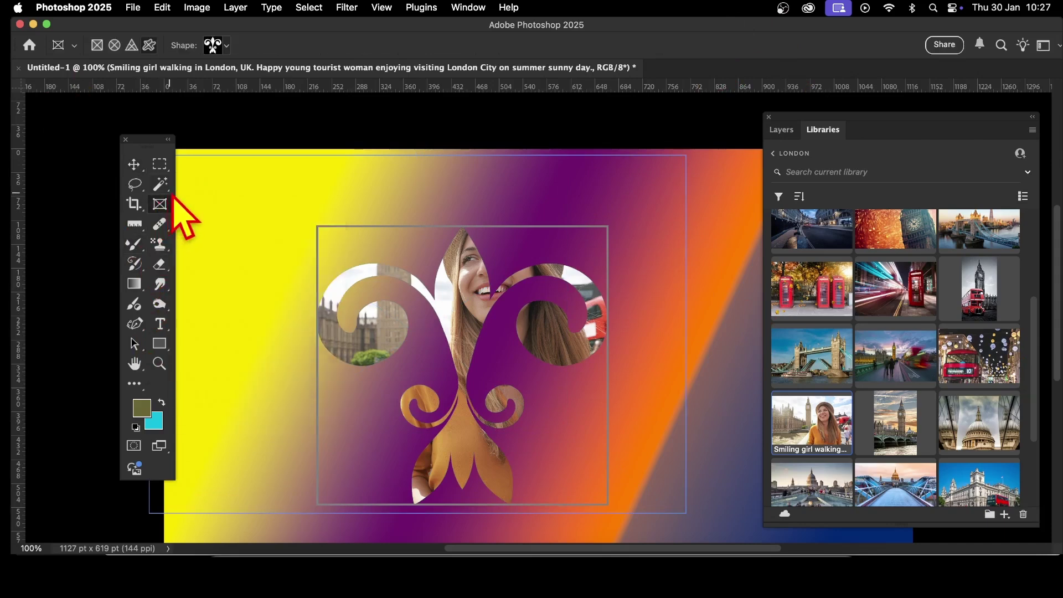
left_click(226, 46)
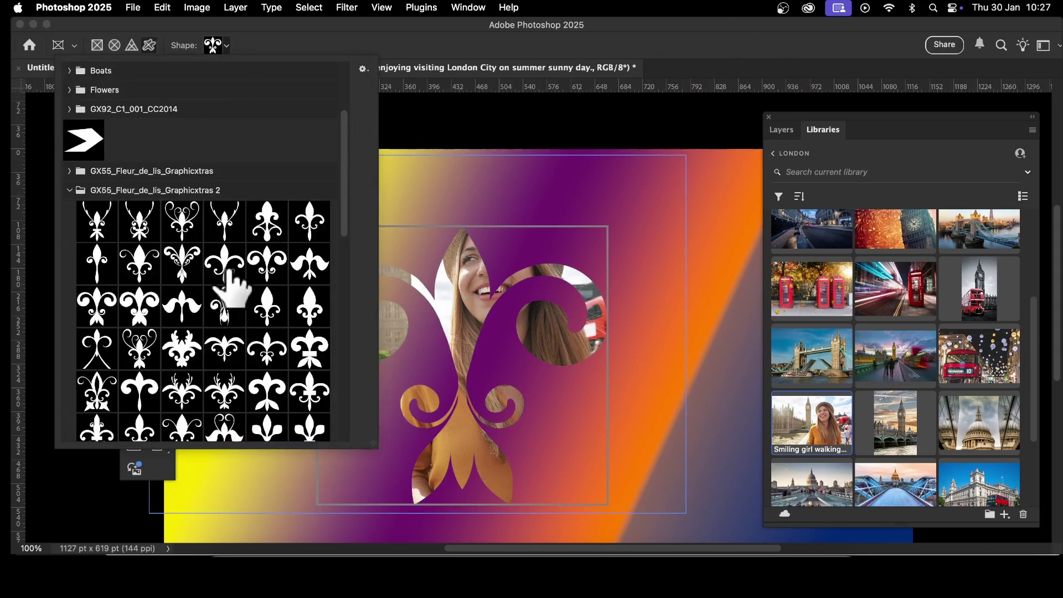
scroll(223, 249, "down", 2)
left_click(233, 331)
left_click(271, 332)
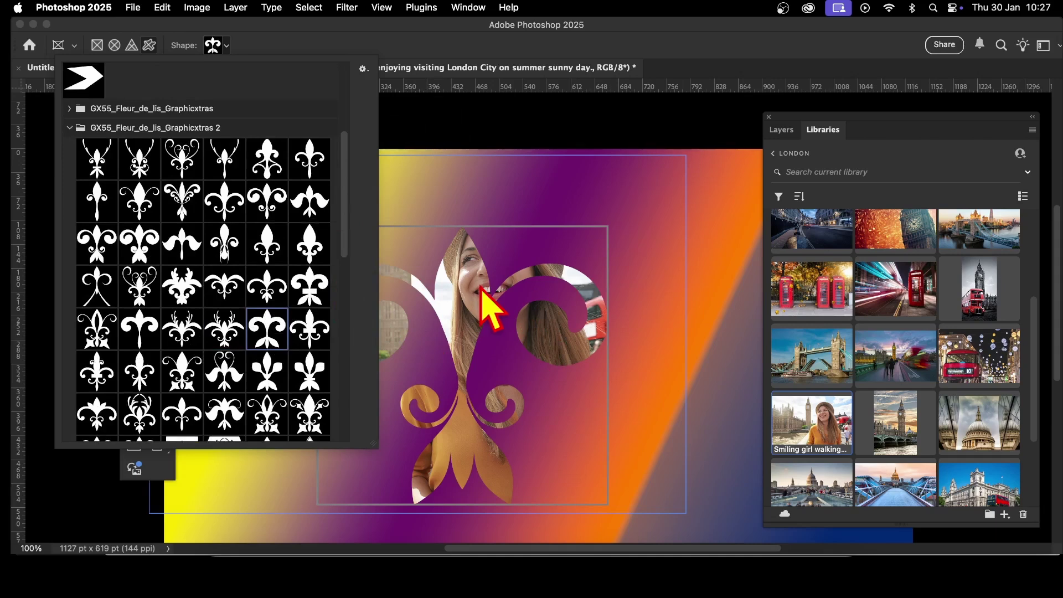
left_click(686, 67)
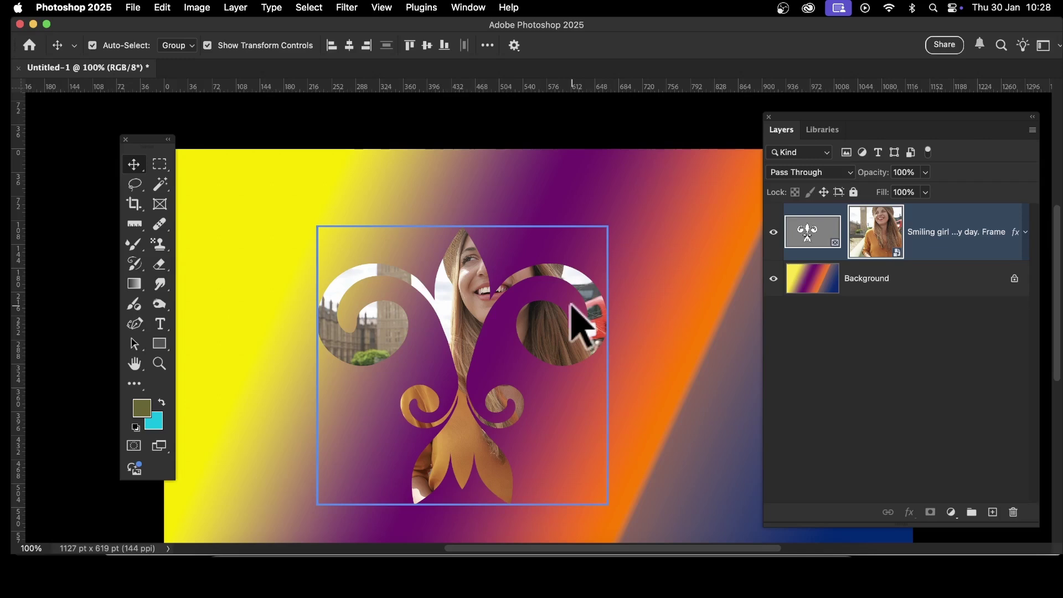
Convert the photo-filled fleur-de-lis frame layer via Layer > Smart Objects > Convert to Smart Object.
left_click(882, 373)
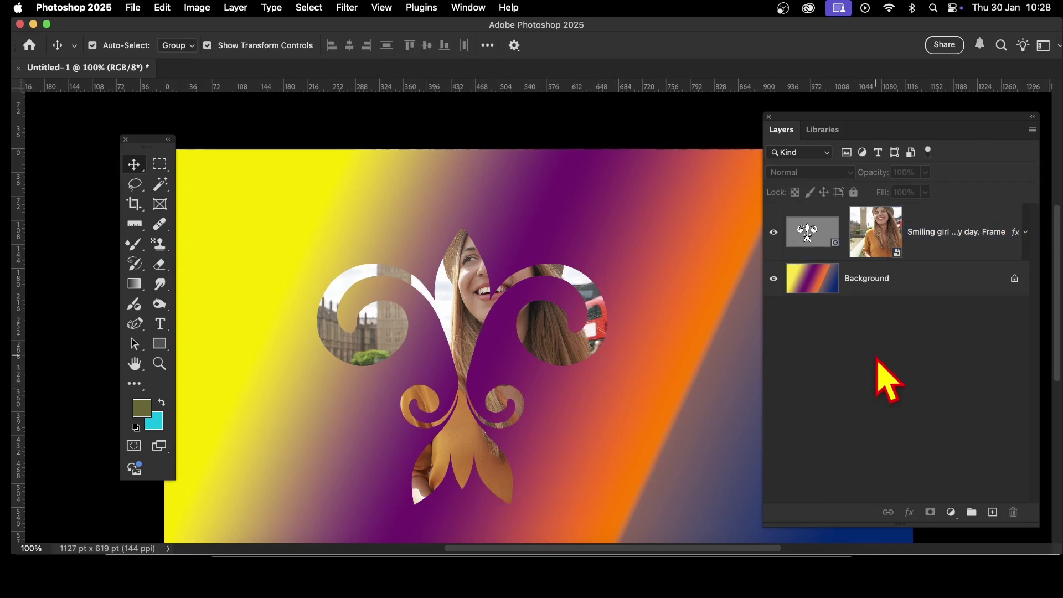
left_click(1002, 251)
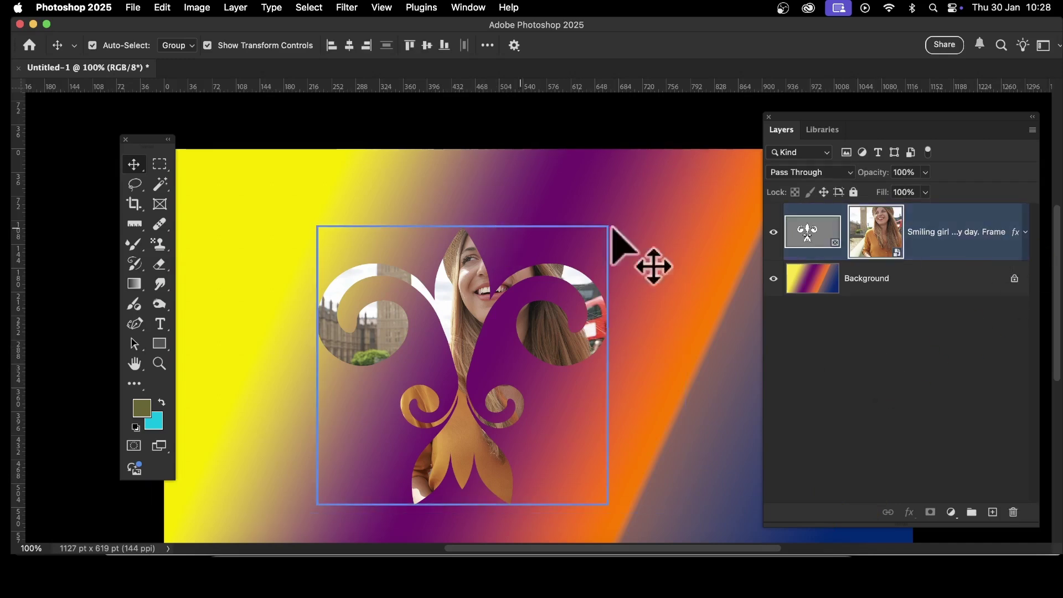
left_click(875, 241)
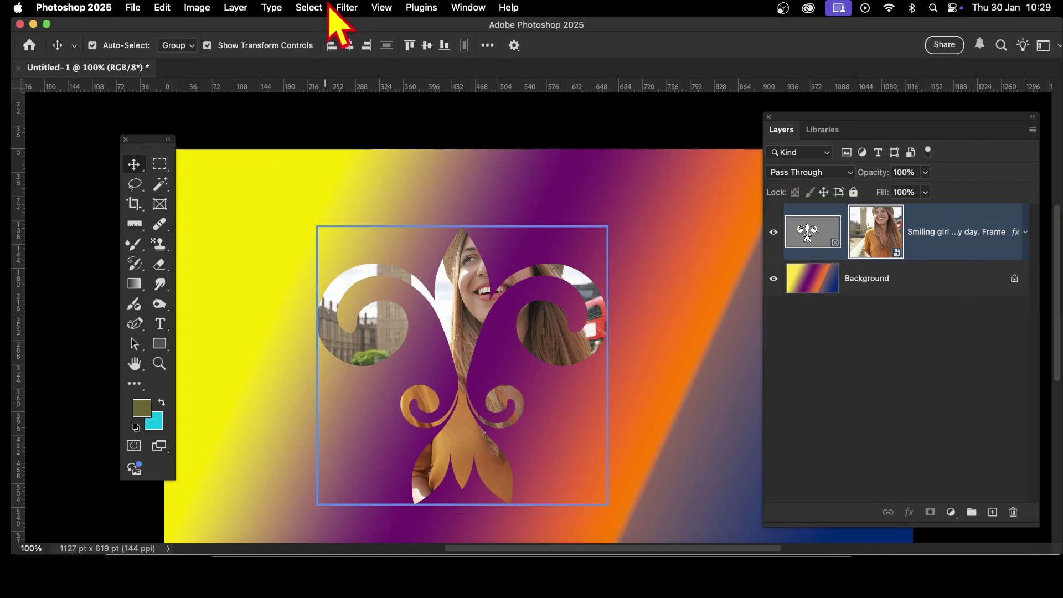
left_click(227, 7)
mouse_move(265, 278)
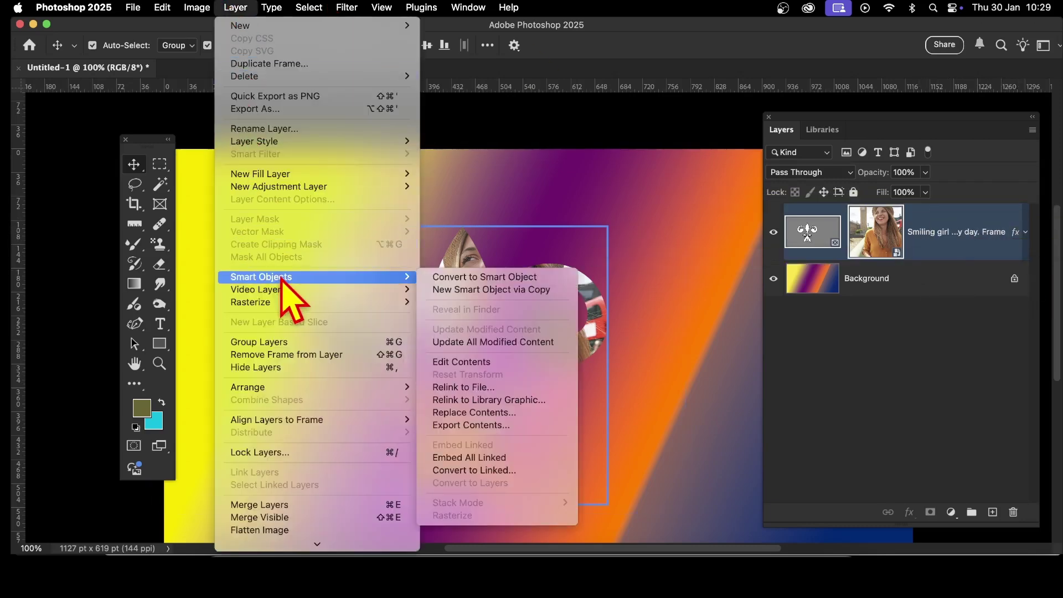
left_click(454, 277)
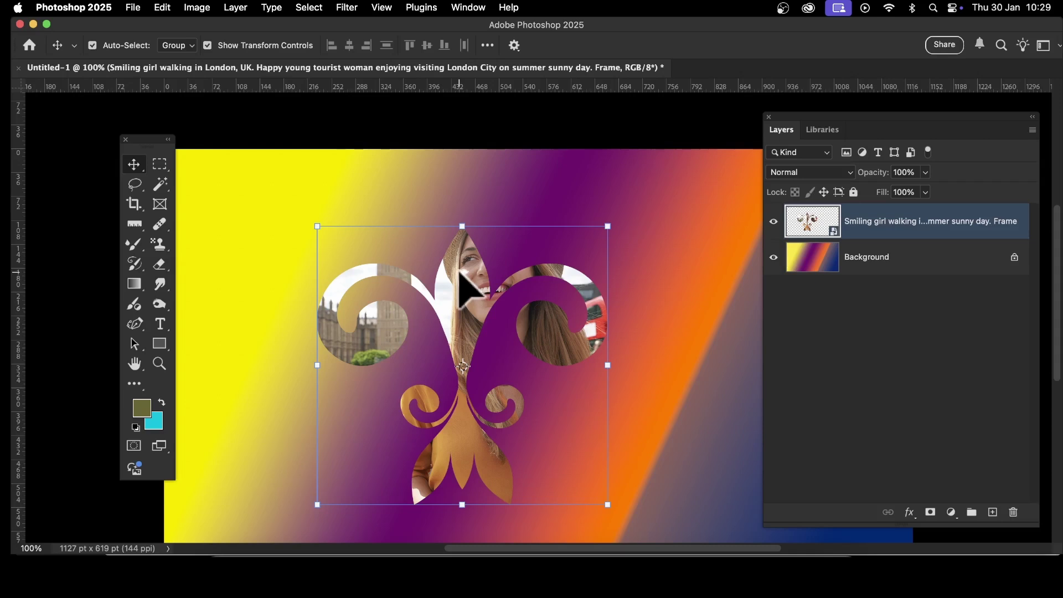
Add a Multiply drop shadow: 80% opacity, 119° angle, 34 px distance, 13 px size.
left_click(237, 8)
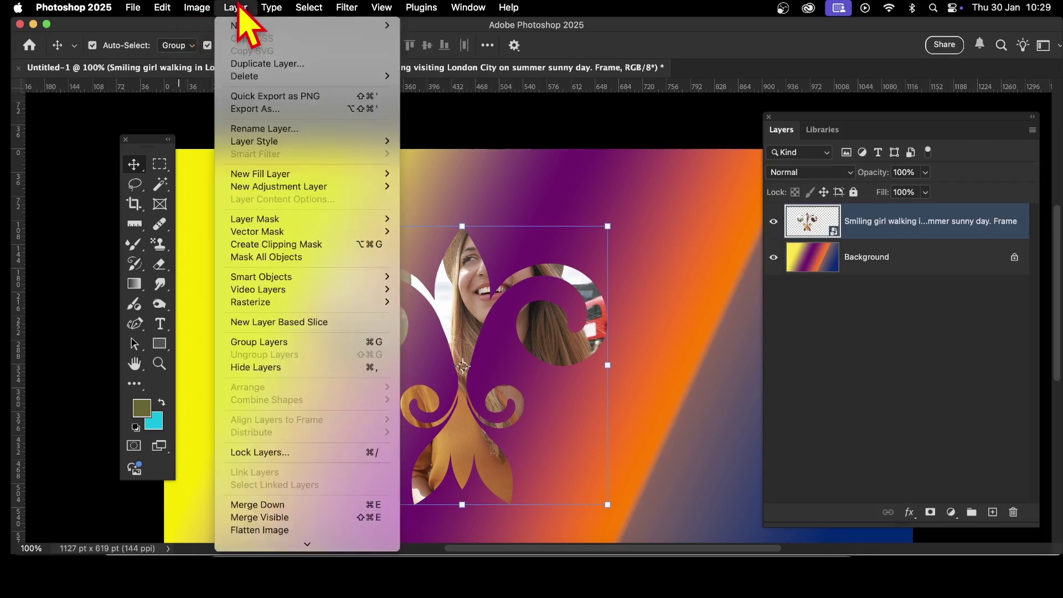
mouse_move(260, 145)
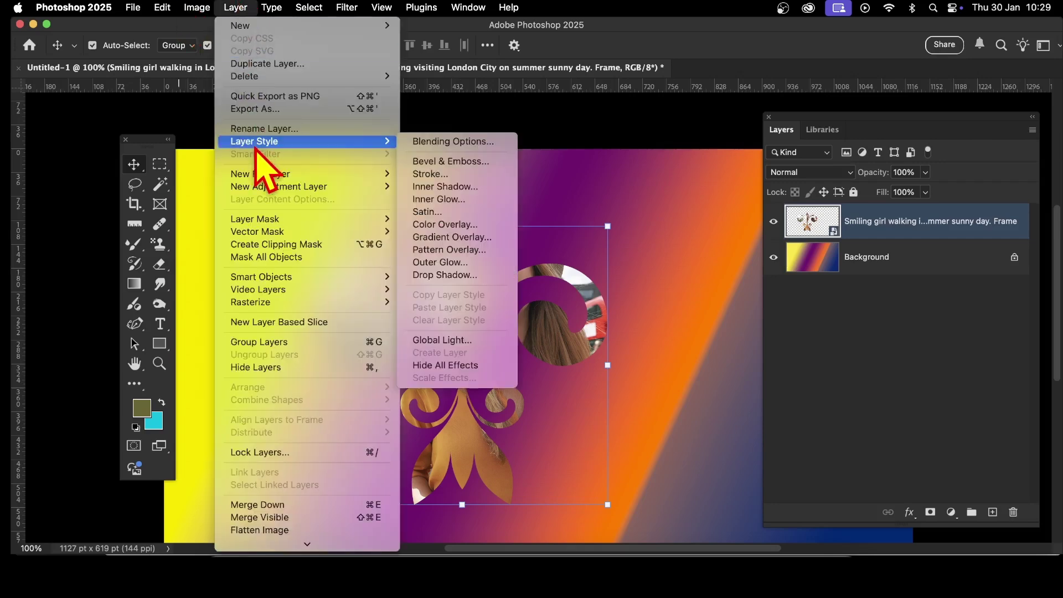
left_click(464, 275)
mouse_move(487, 285)
left_mouse_down()
mouse_move(403, 280)
mouse_move(526, 332)
mouse_move(494, 297)
mouse_move(471, 293)
left_mouse_up()
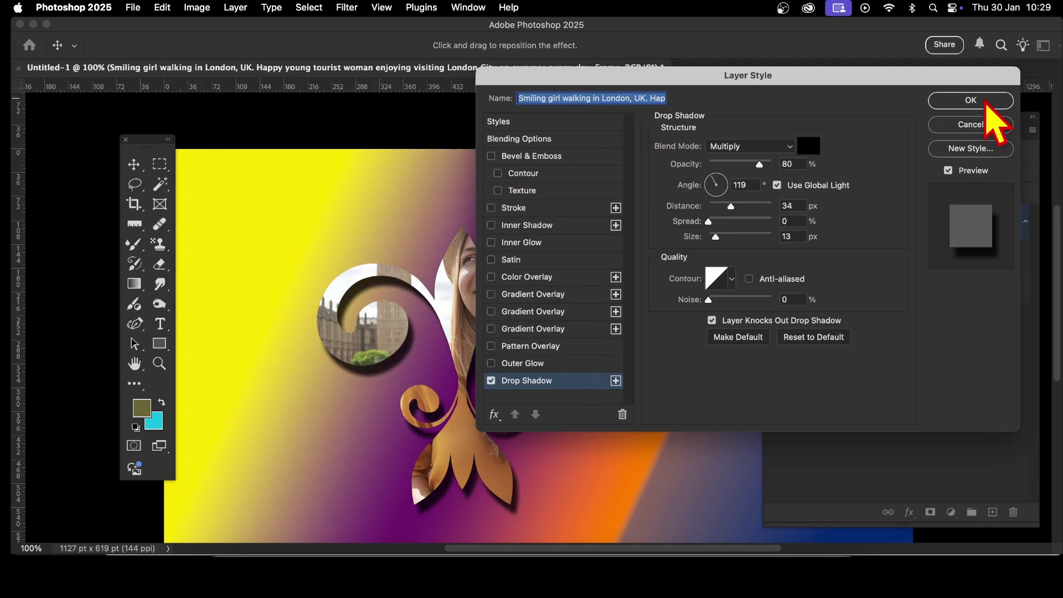
left_click(987, 104)
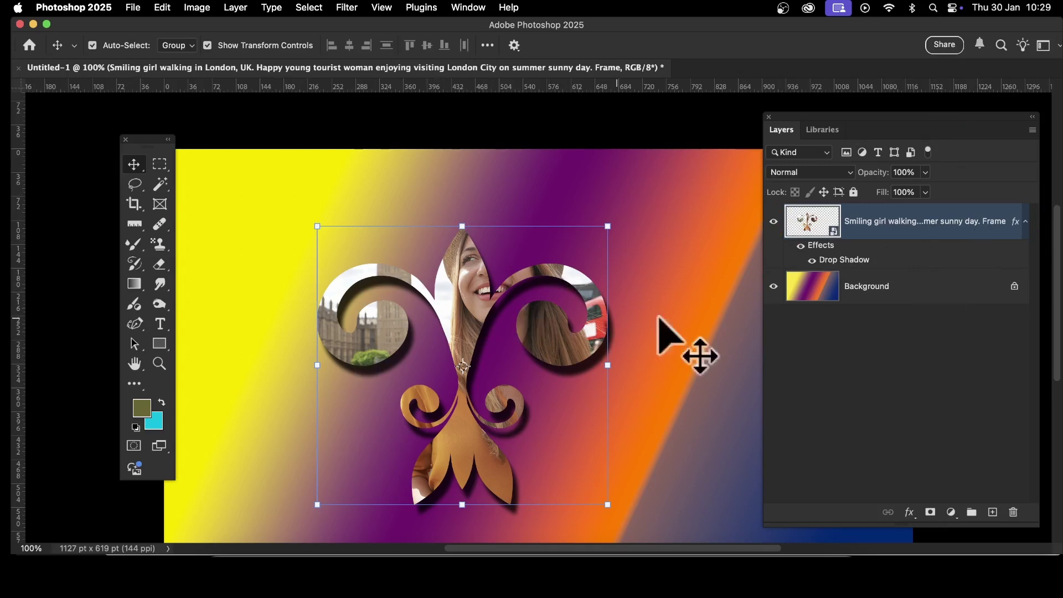
double_click(834, 233)
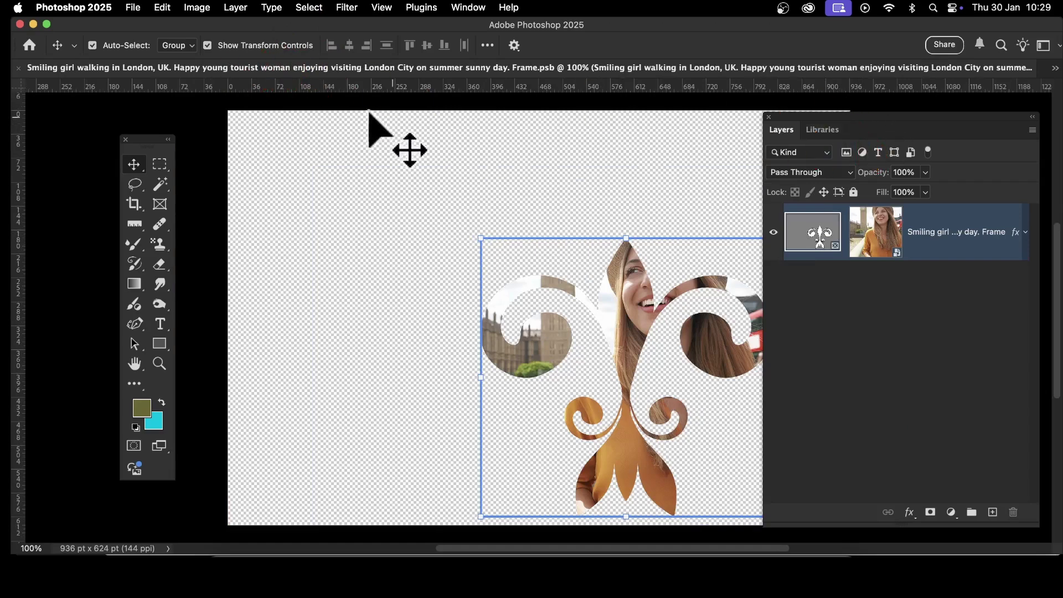
left_click(18, 68)
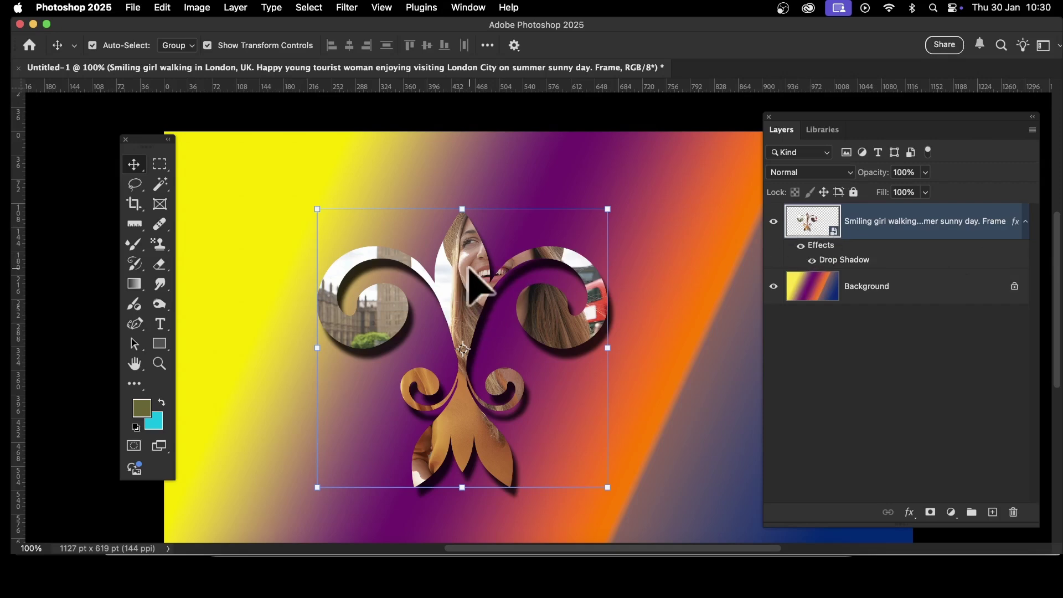
Alt-drag copies of the fleur-de-lis frame across the canvas, up to Frame copy 6.
left_click_drag(474, 277, 552, 419)
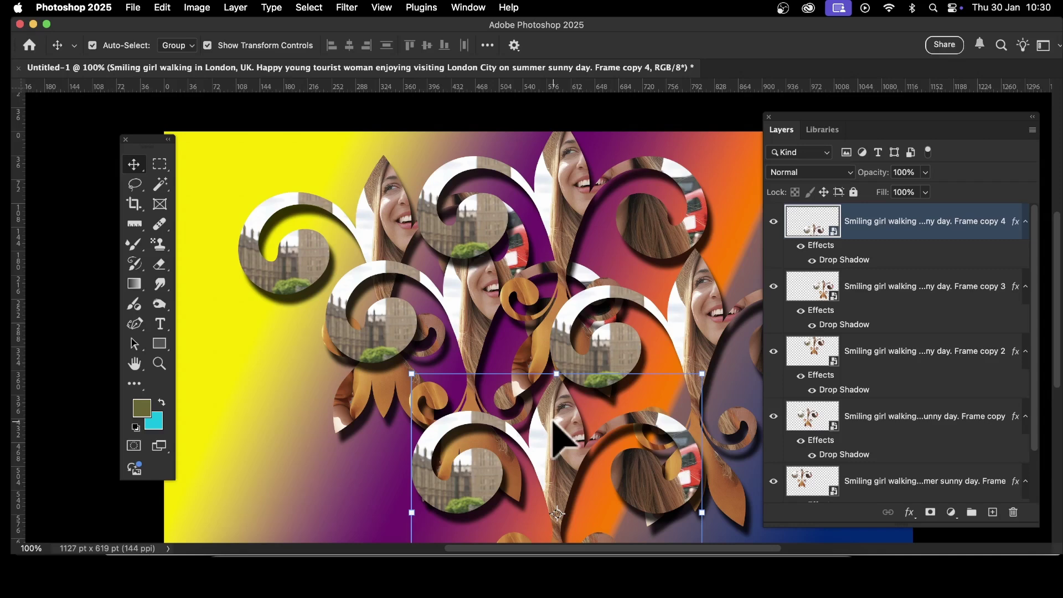
left_click_drag(569, 439, 252, 323)
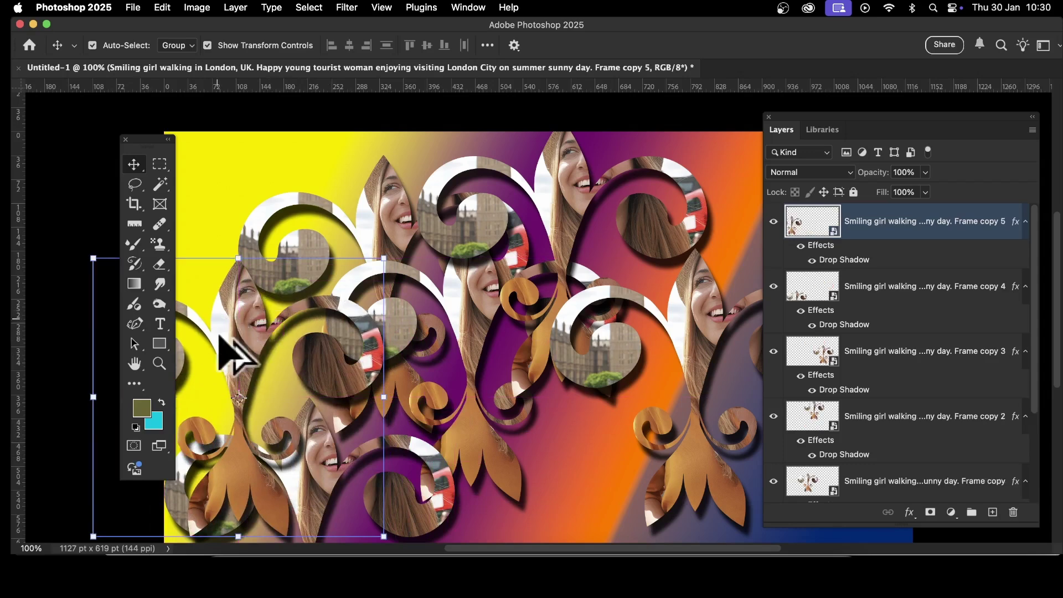
left_click_drag(260, 368, 578, 471)
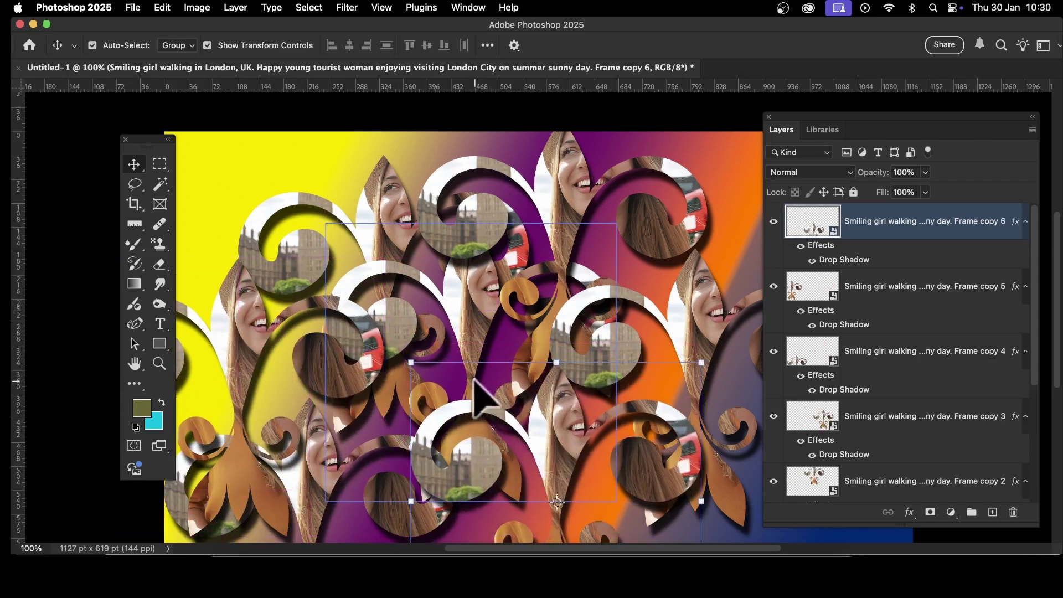
key("super+t")
left_click_drag(408, 360, 376, 244)
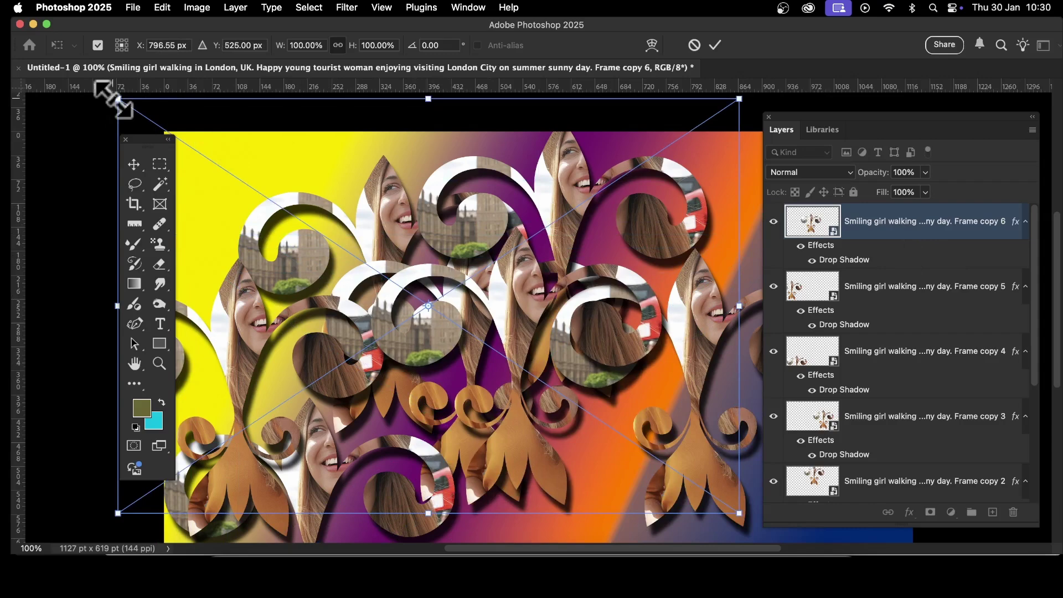
Scale Frame copy 6 to about 40%, rotate it about 84° near the centre, and commit.
left_click_drag(111, 104, 493, 348)
left_click_drag(662, 441, 541, 408)
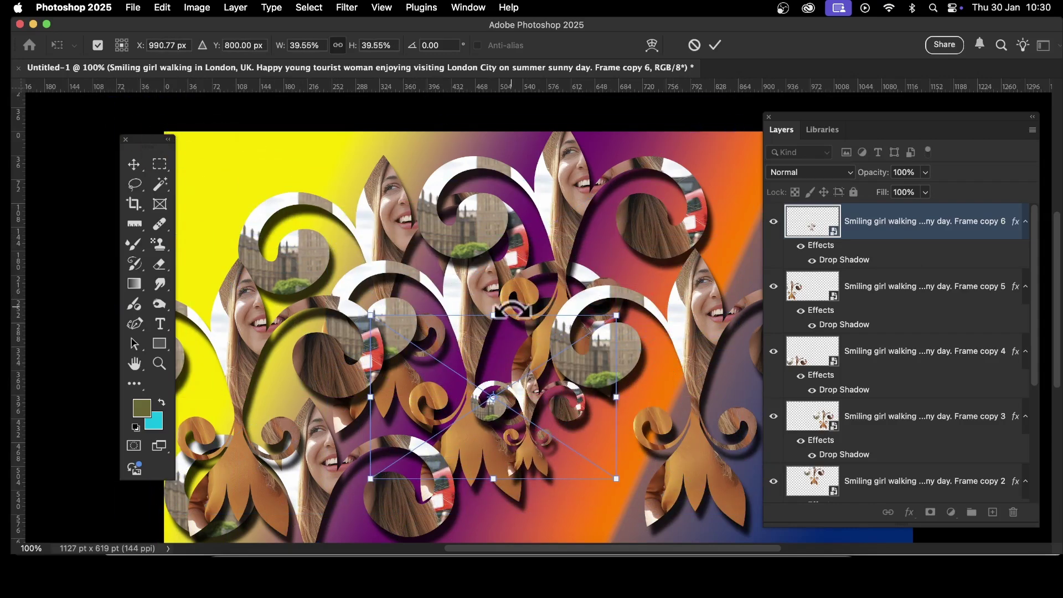
left_click_drag(501, 290, 659, 422)
left_click_drag(536, 446, 586, 438)
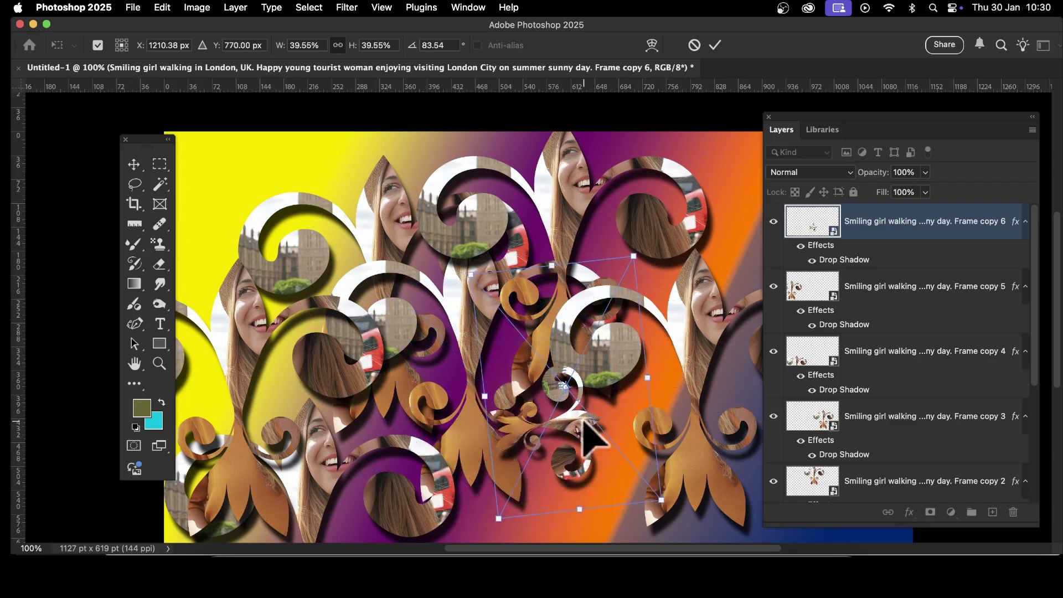
key("Return")
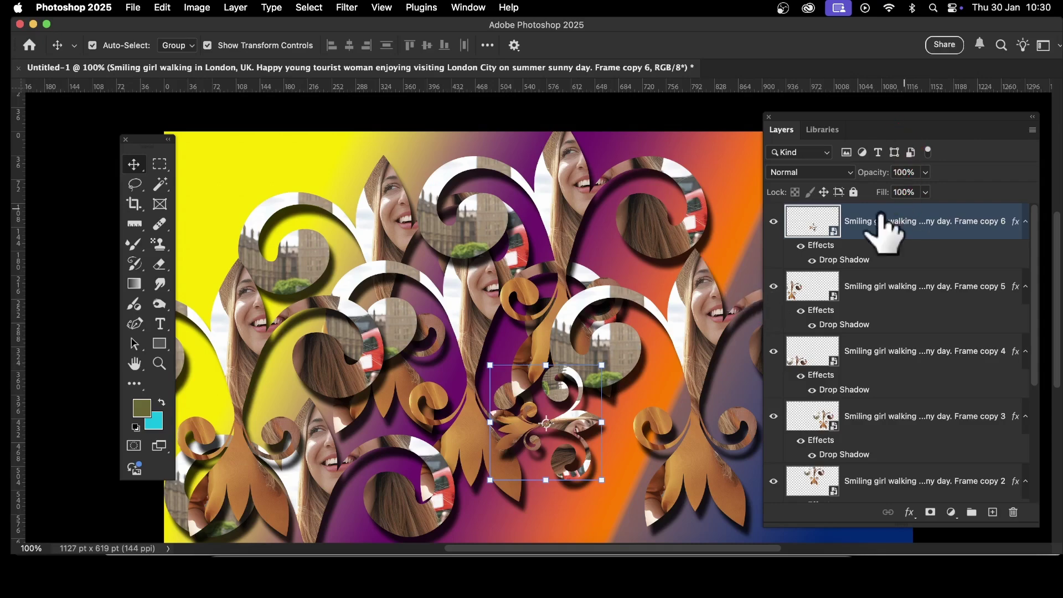
In Frame copy 6's contents, place the light-trails bus photo from the LONDON library.
double_click(835, 242)
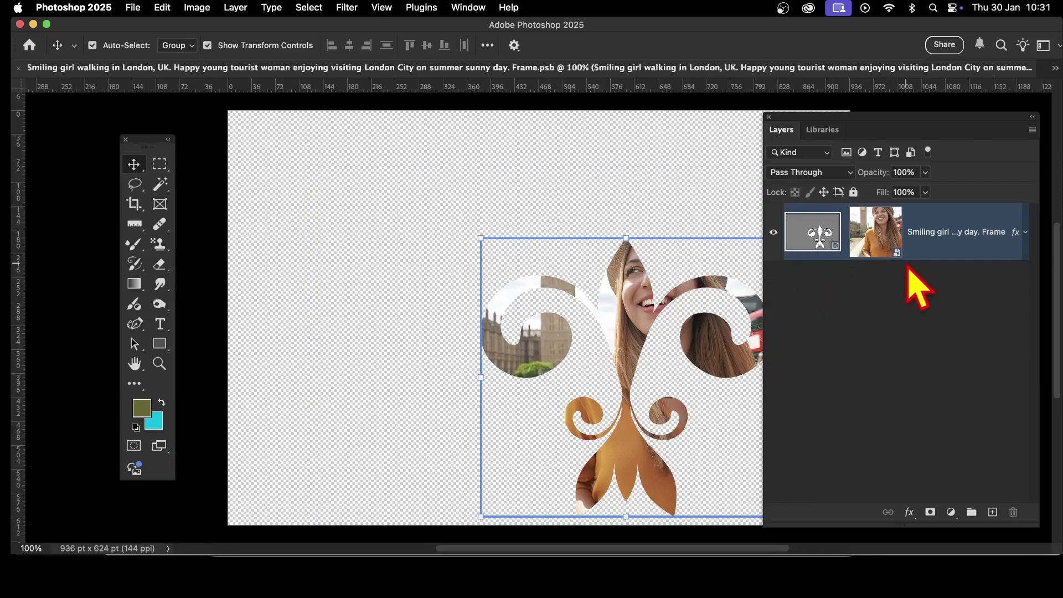
left_click(882, 236)
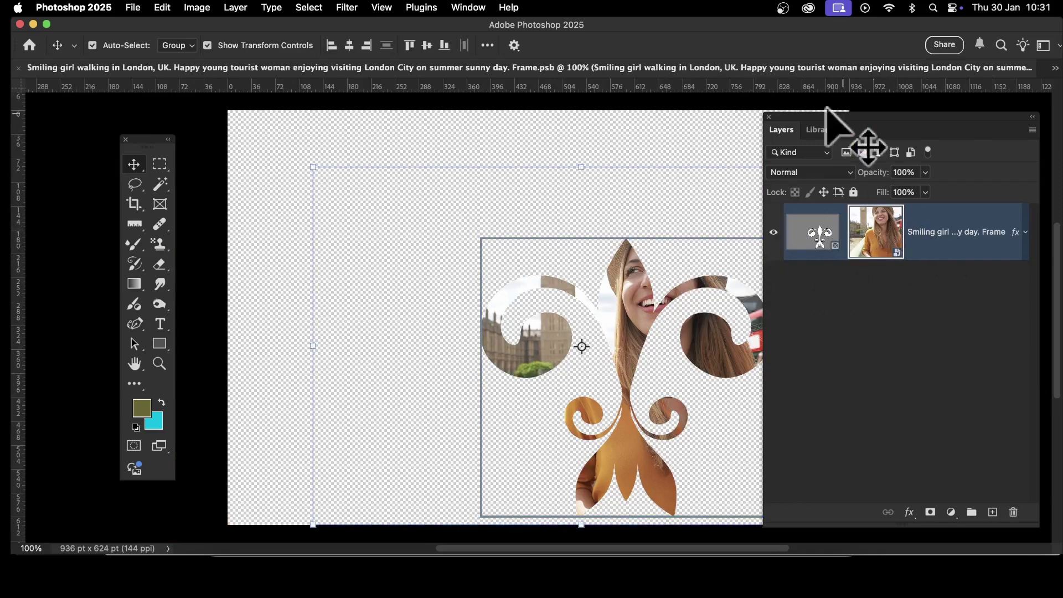
left_click(822, 131)
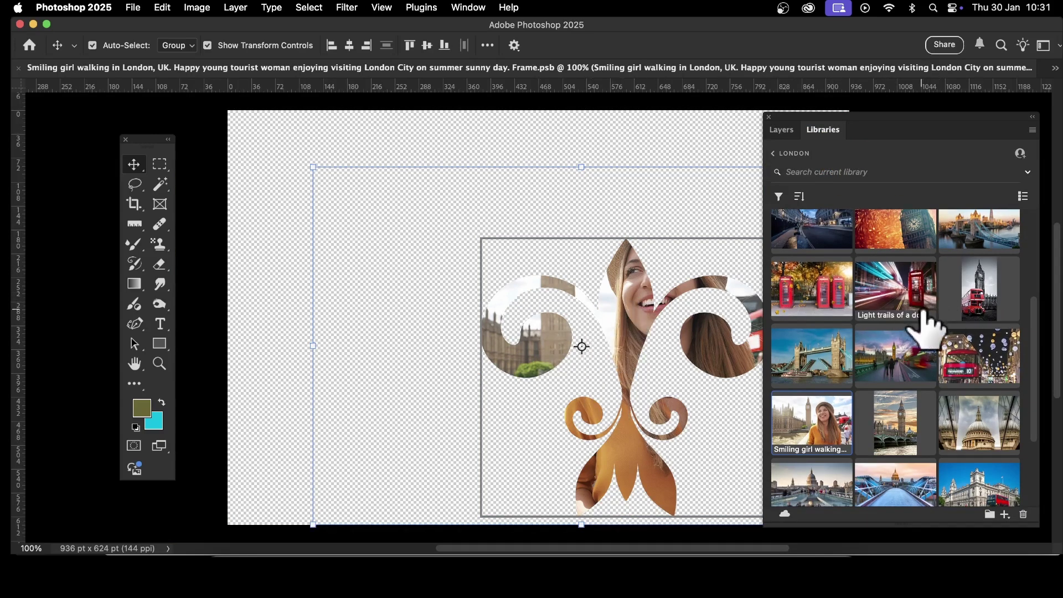
left_click_drag(916, 287, 609, 294)
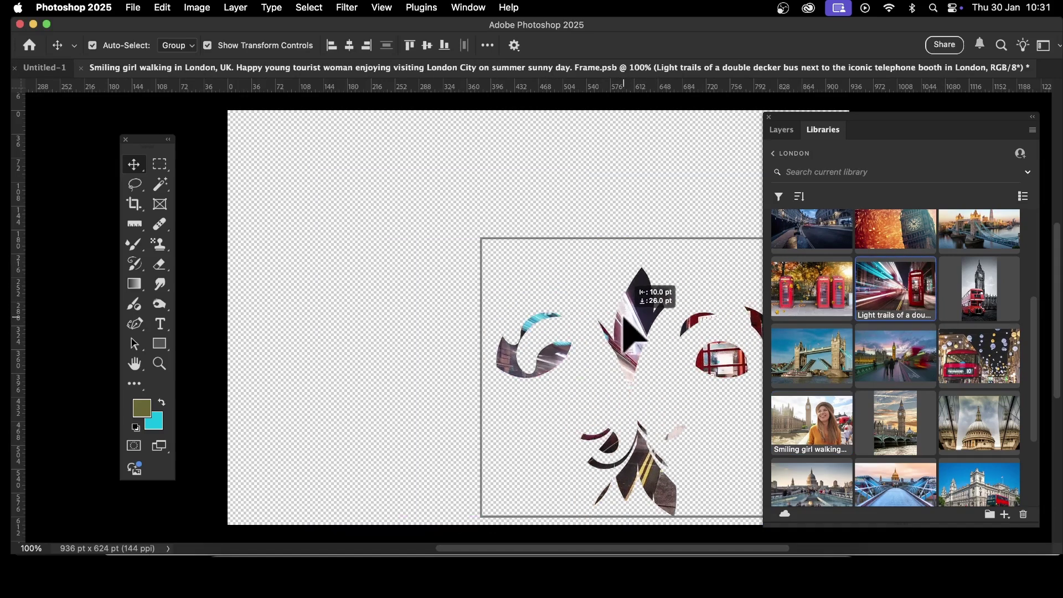
Enlarge the bus photo to 60.11% so it fills the fleur-de-lis shape, and commit.
left_click_drag(624, 317, 617, 305)
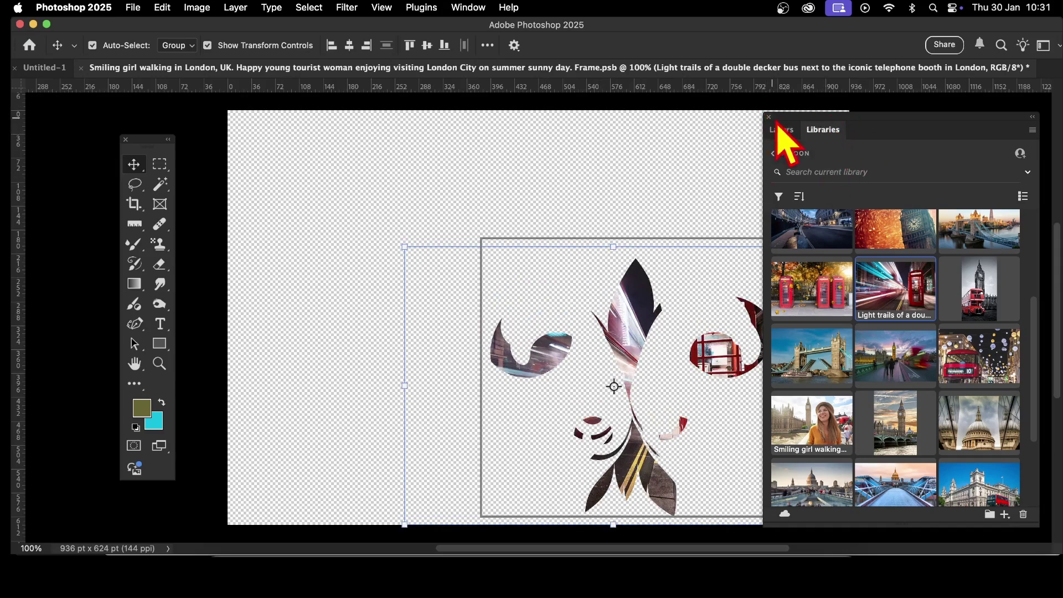
left_click_drag(780, 130, 902, 137)
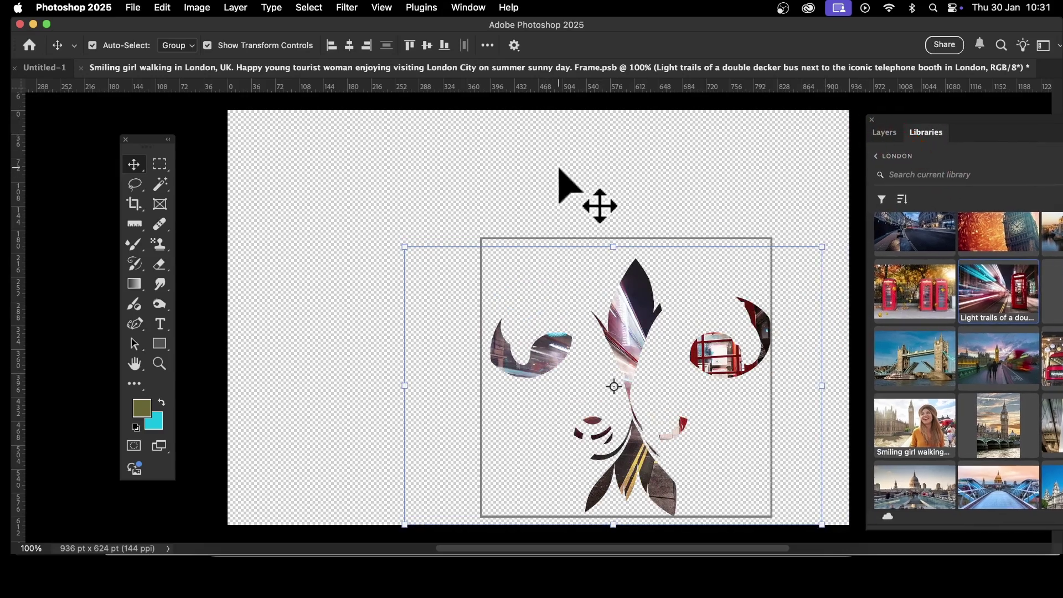
left_click_drag(405, 247, 321, 203)
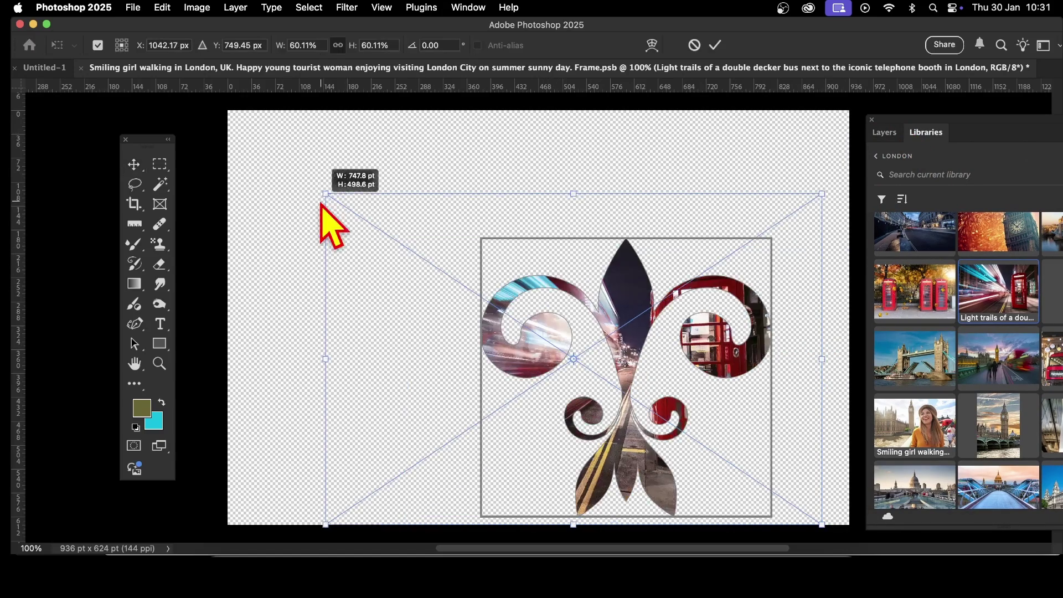
left_click(715, 45)
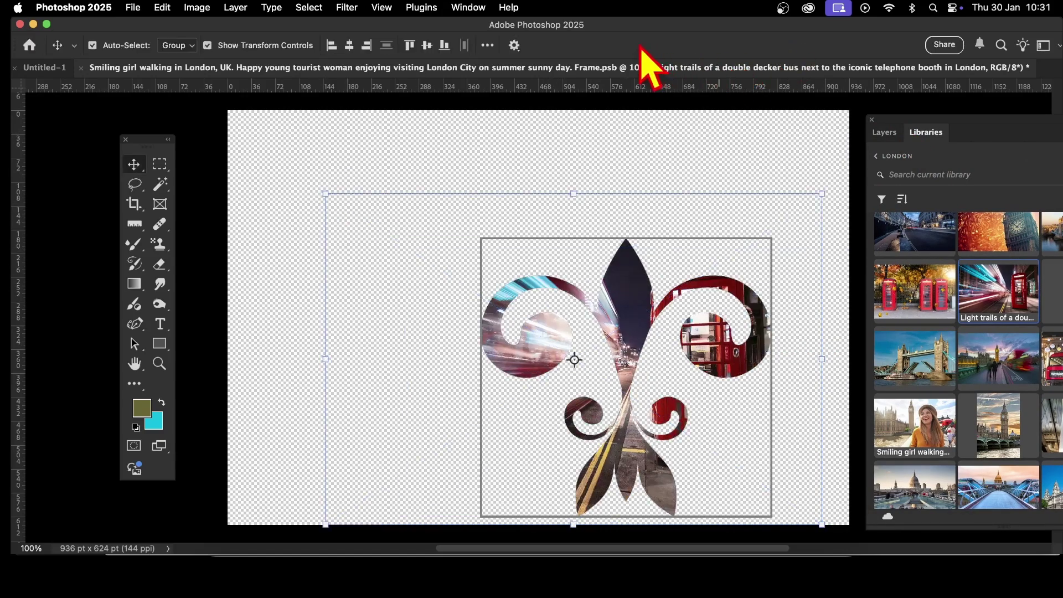
Close the .psb frame contents and save the changes.
left_click(81, 67)
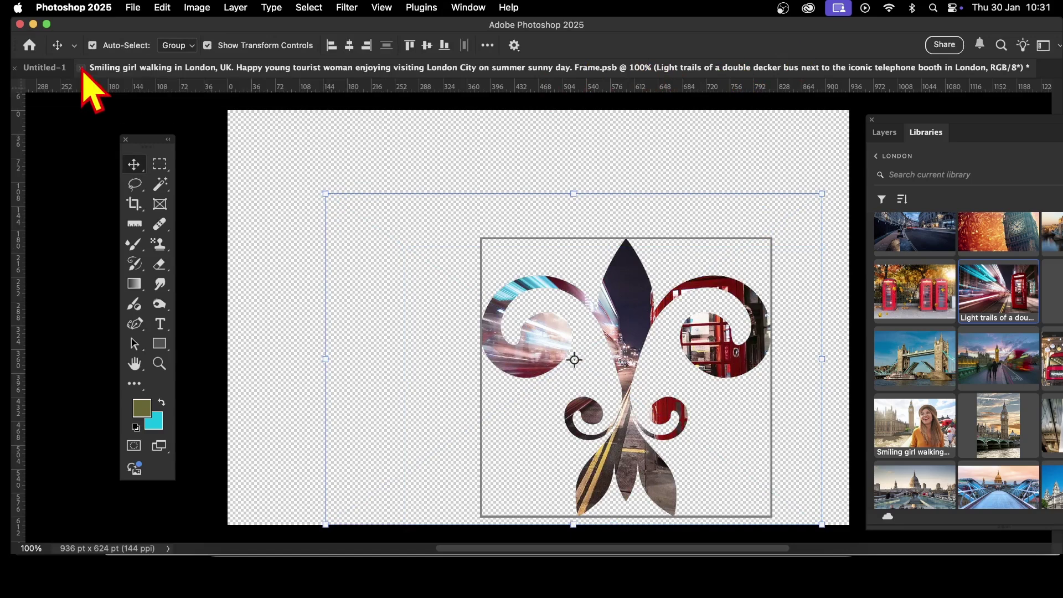
left_click(531, 232)
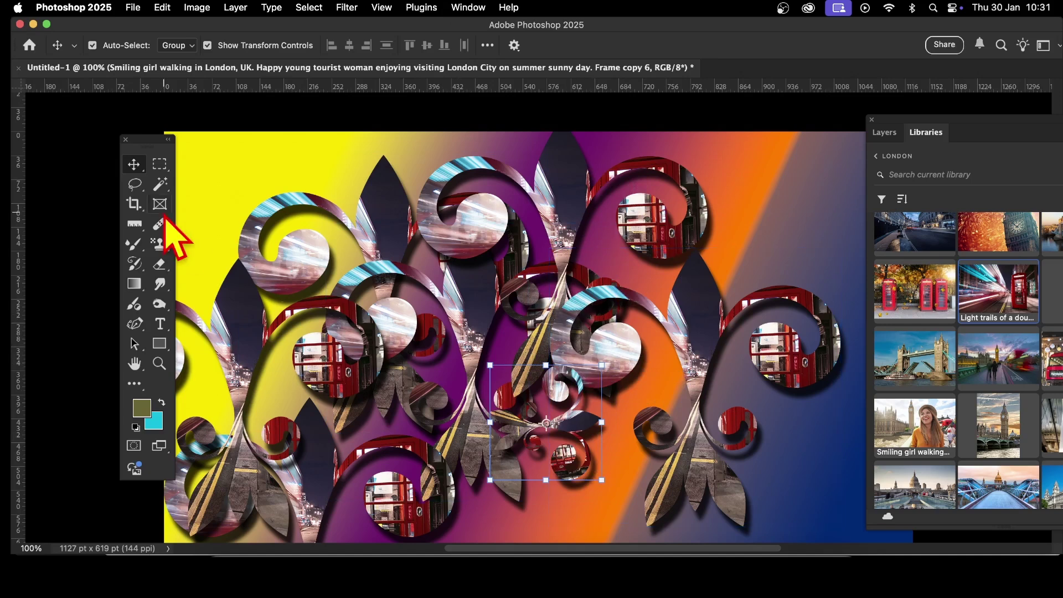
Delete the fleur-de-lis frame copies and pick the Frame tool with the triangle shape.
key("BackSpace")
key("BackSpace")
key("BackSpace")
key("BackSpace")
key("BackSpace")
key("BackSpace")
key("BackSpace")
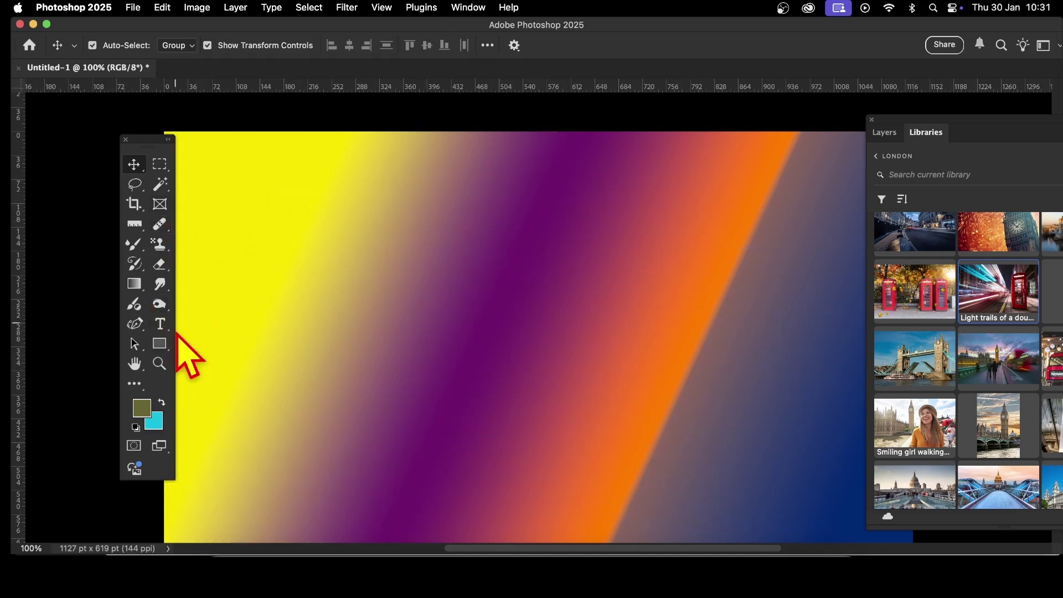
left_click(161, 204)
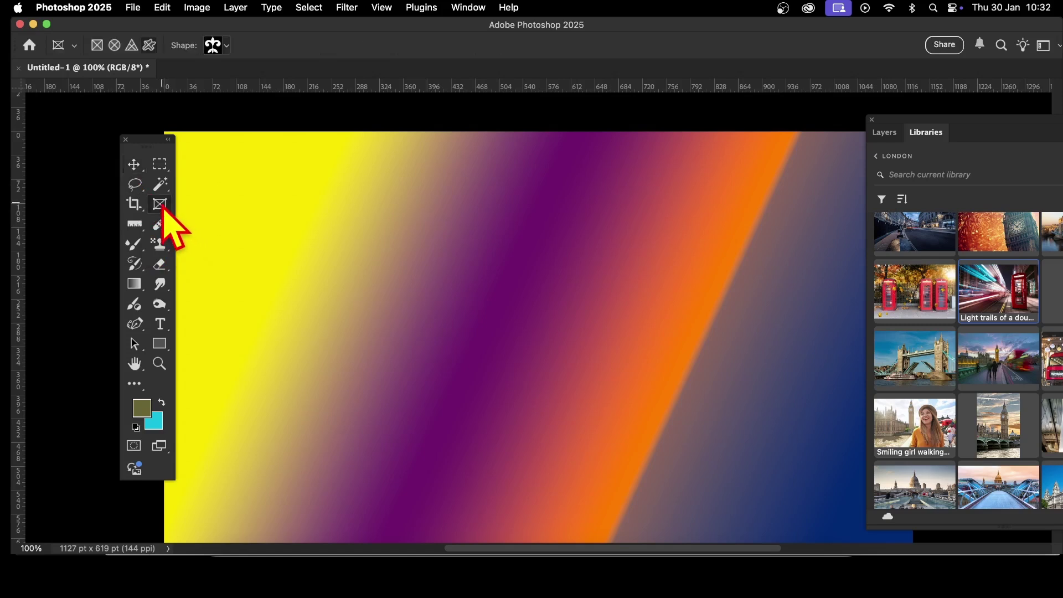
left_click(133, 47)
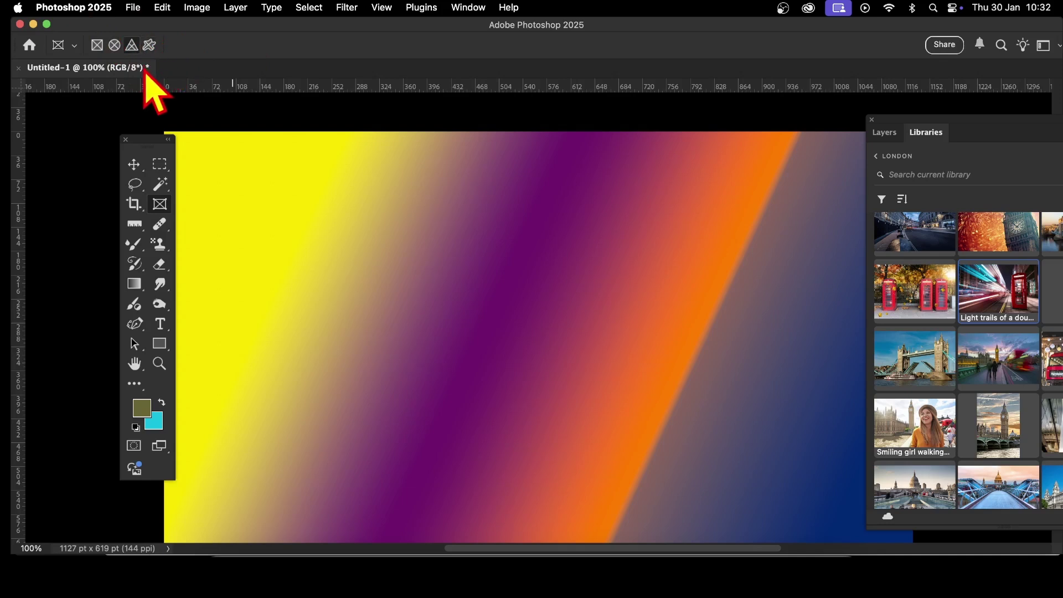
left_click(132, 46)
Draw a triangle frame mid-canvas and drop the St. Paul's Cathedral photo into it.
left_click_drag(347, 177, 666, 499)
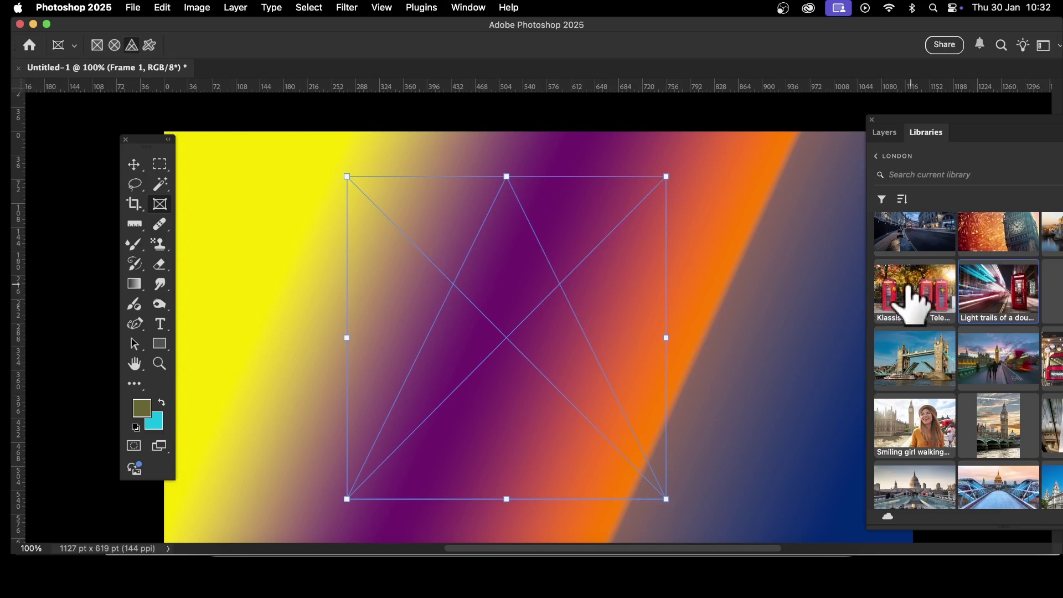
scroll(919, 315, "down", 5)
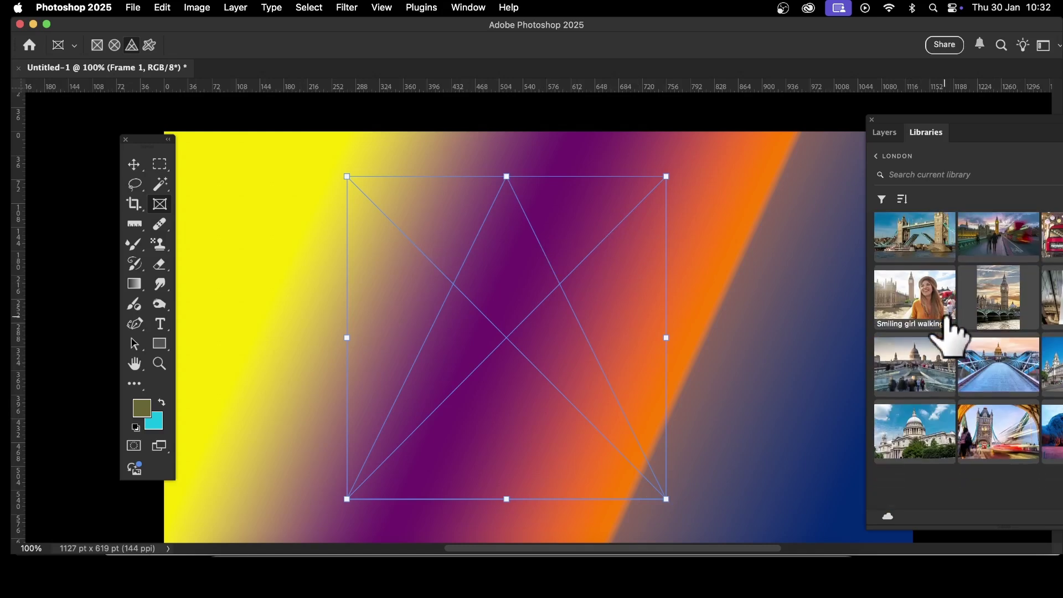
left_click_drag(922, 434, 448, 299)
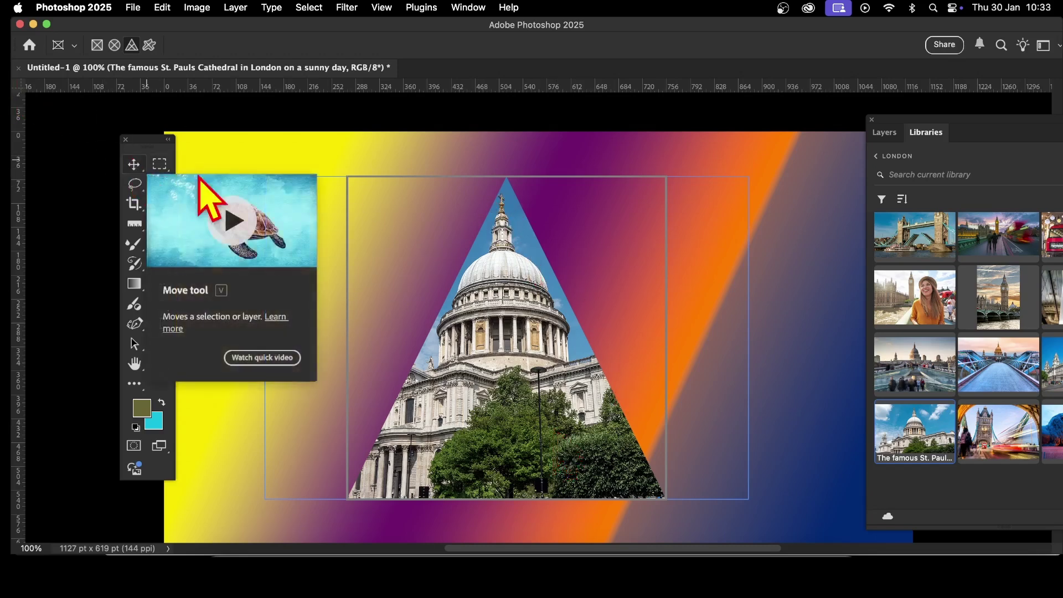
Scale the St Paul's photo to 86.31%, rotate it about 41°, reposition it and commit.
left_click(134, 164)
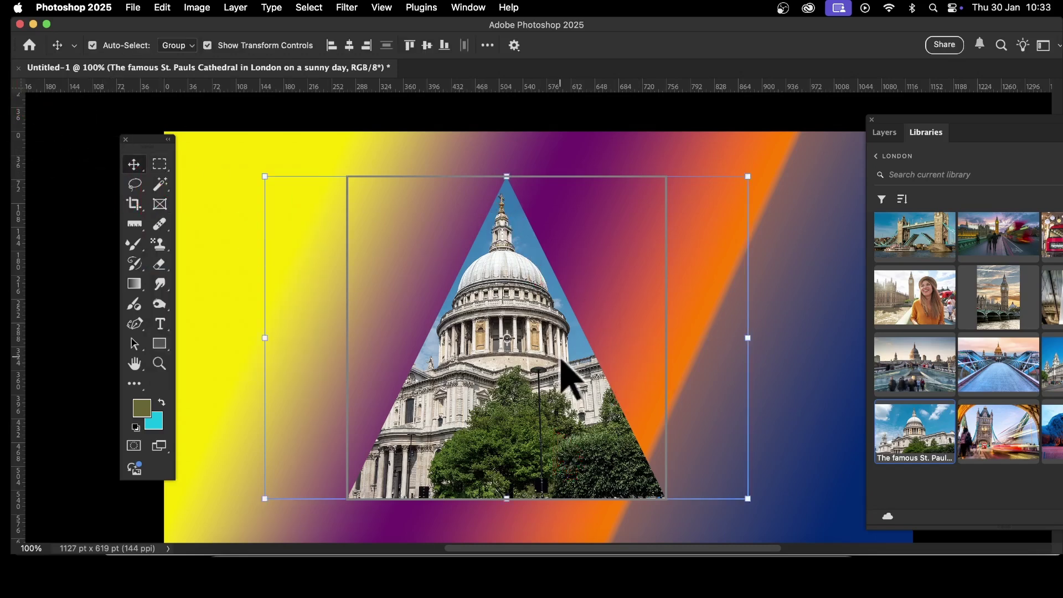
left_click_drag(559, 368, 375, 247)
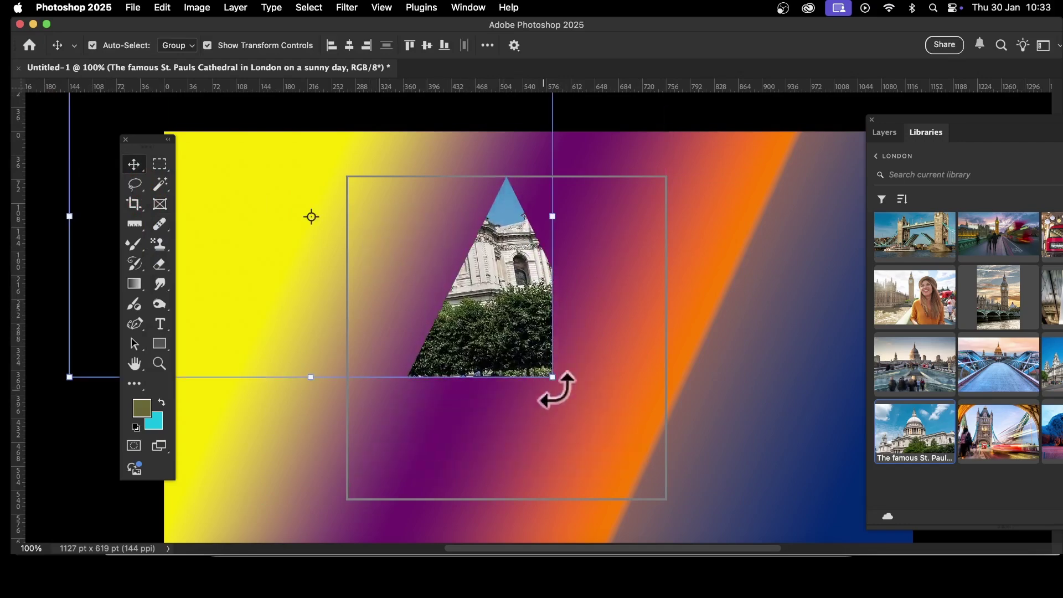
left_click_drag(552, 377, 813, 512)
left_click_drag(474, 332, 575, 403)
left_click_drag(477, 368, 507, 450)
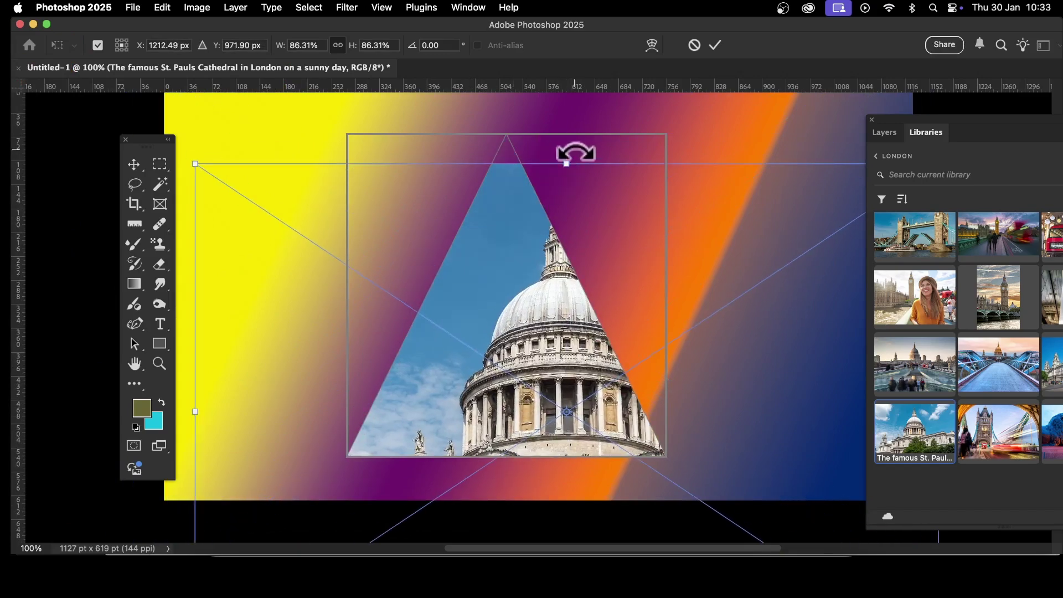
left_click_drag(574, 155, 769, 195)
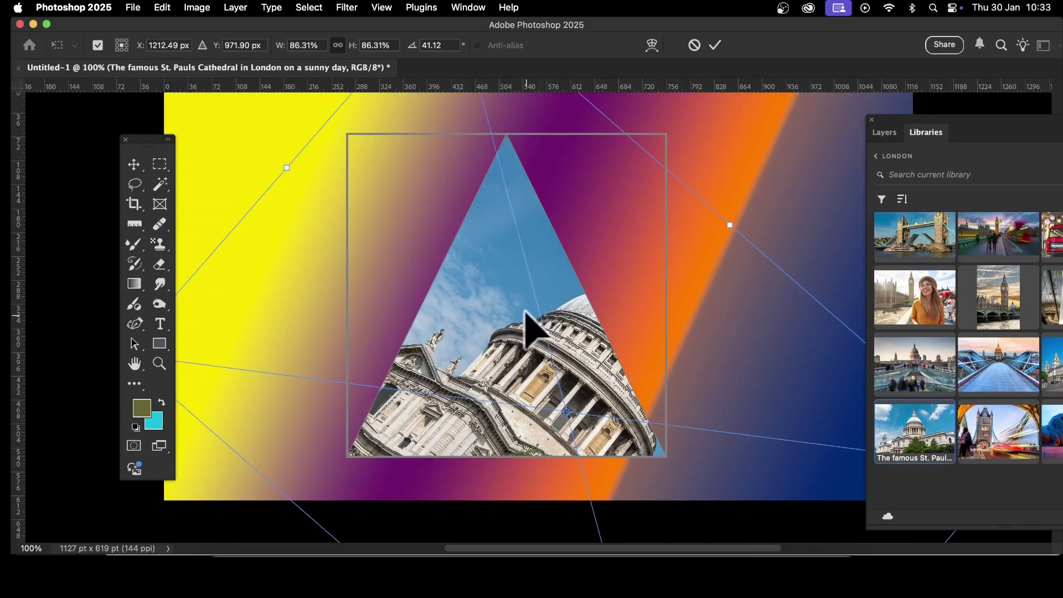
left_click_drag(522, 308, 480, 219)
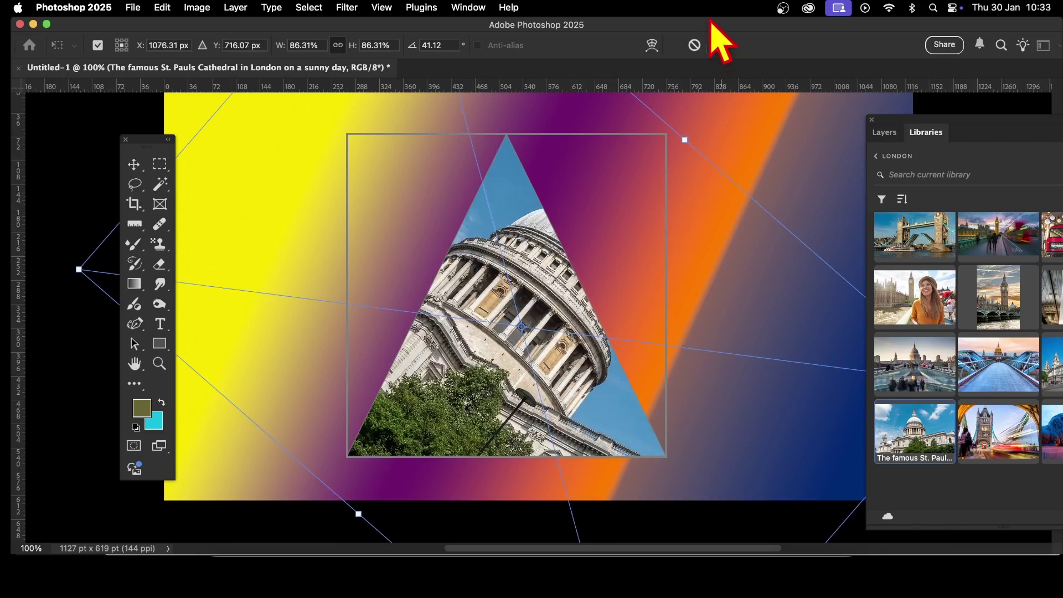
left_click(715, 45)
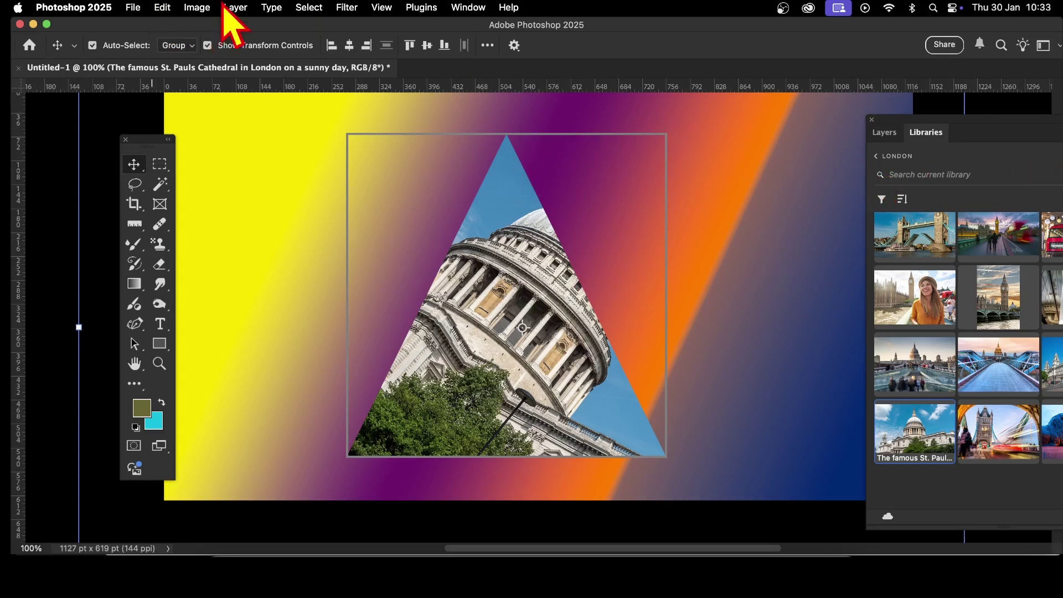
Show the Layers panel and move it beside the canvas.
left_click(880, 134)
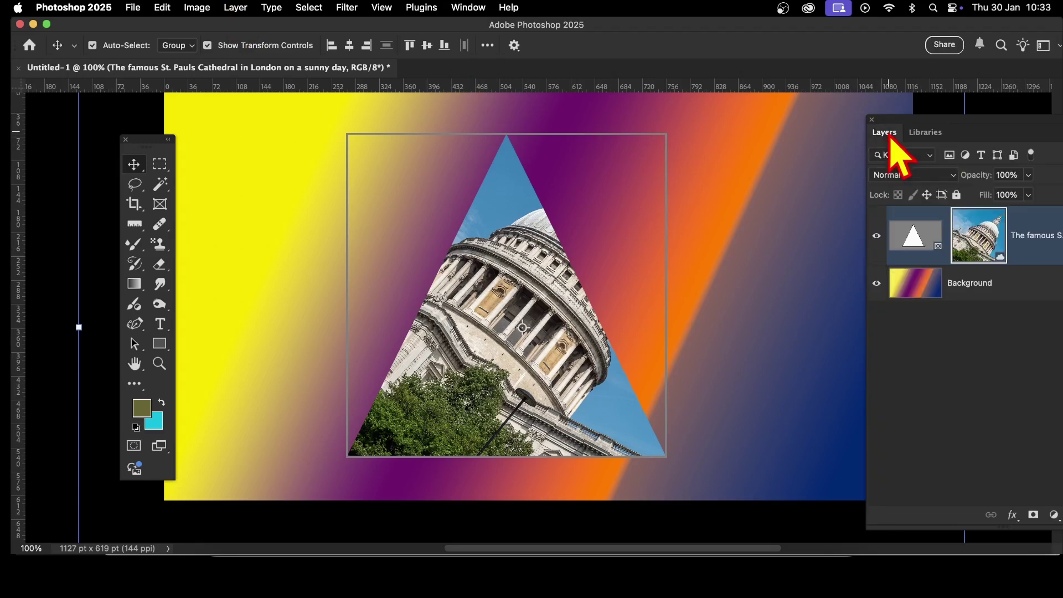
left_click(1023, 243)
left_click_drag(997, 123, 825, 121)
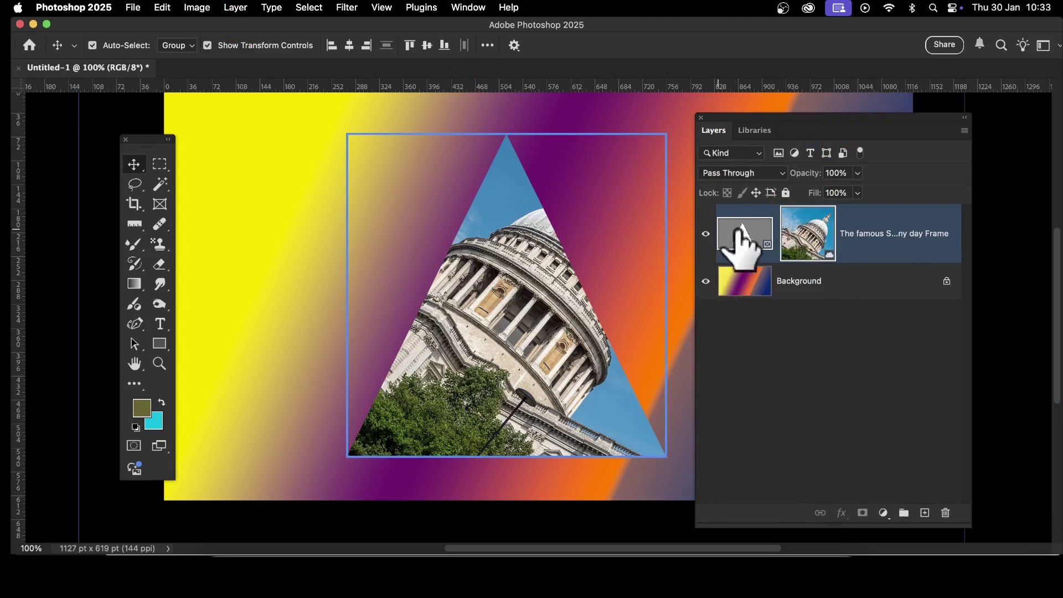
Select the triangle frame layer and convert it to a smart object.
left_click(806, 234)
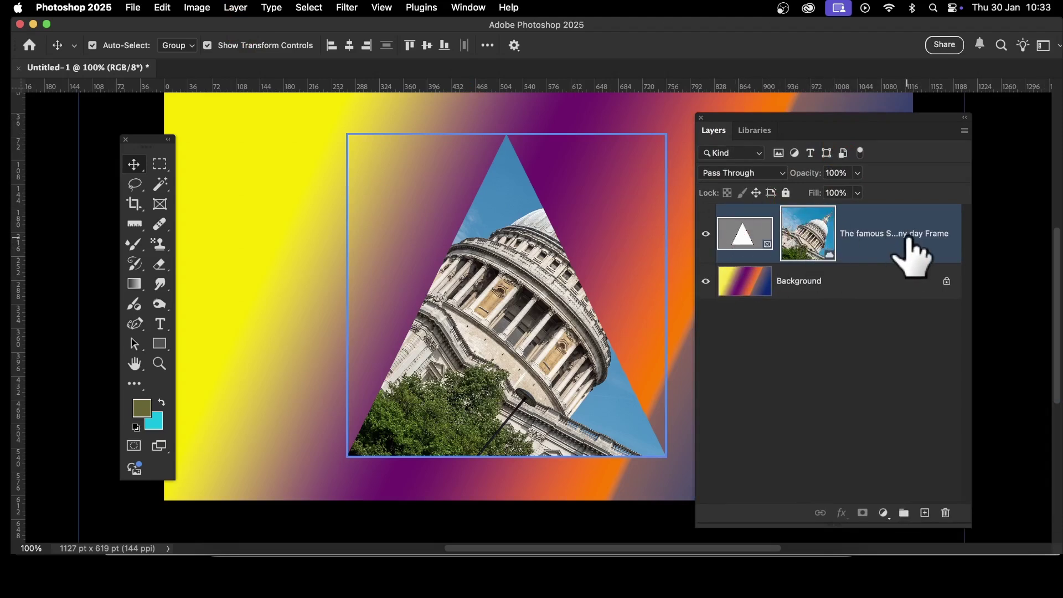
left_click(236, 7)
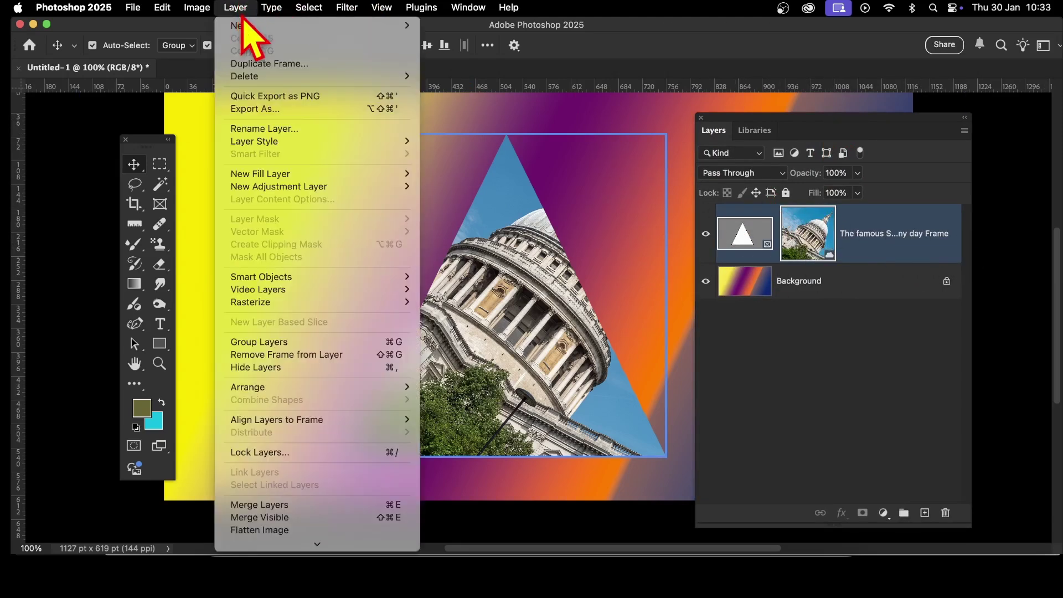
mouse_move(271, 277)
left_click(529, 282)
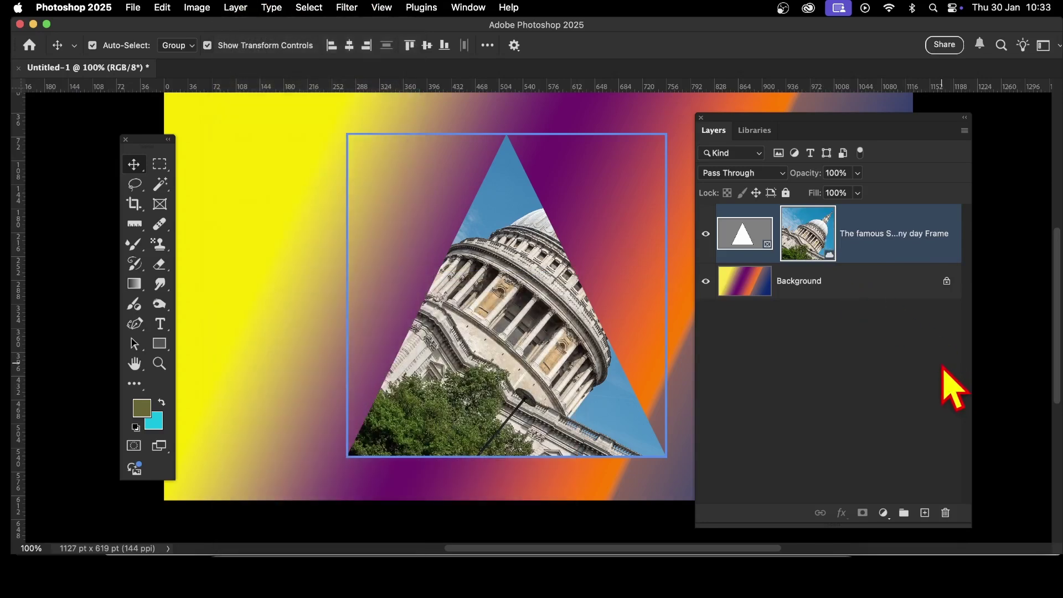